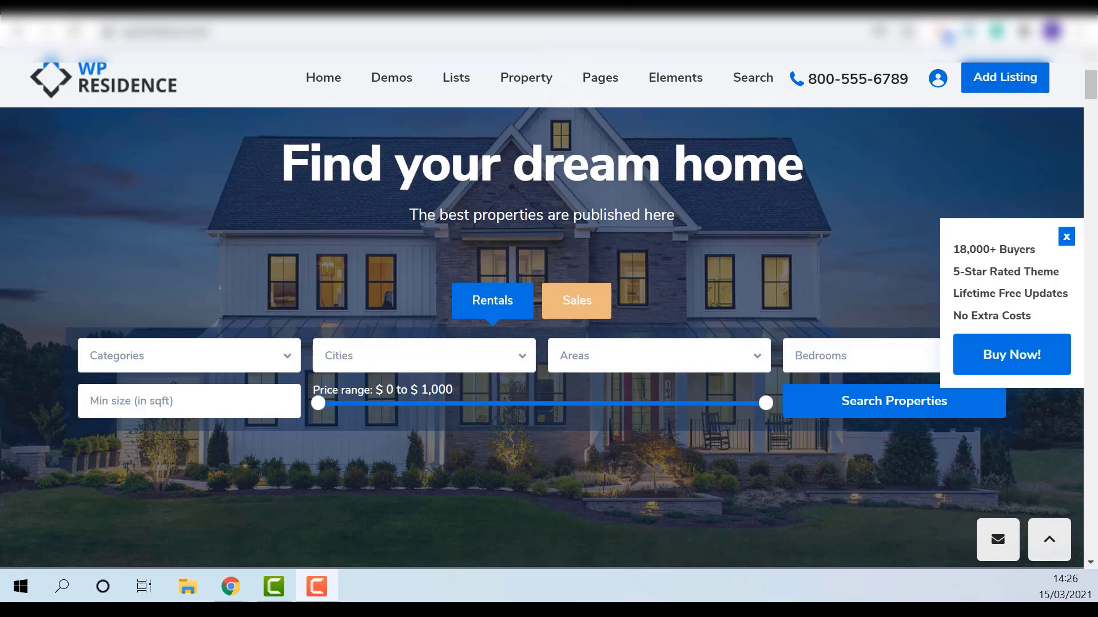
- Browse the demo listing and select the property slug in its web address
scroll(363, 331, up, 5)
scroll(368, 293, up, 10)
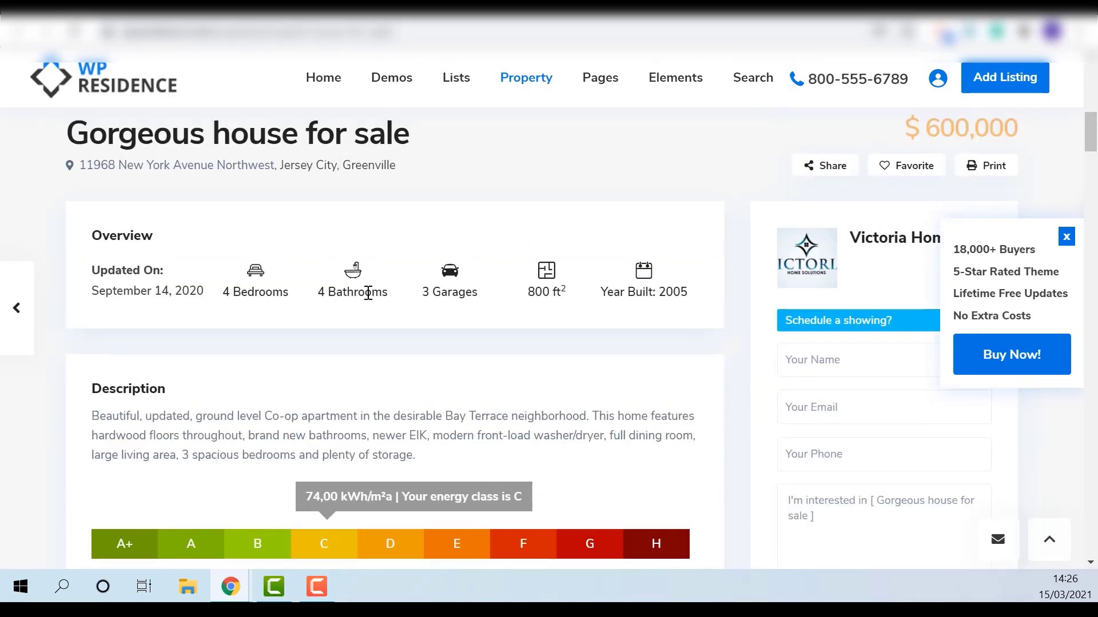
scroll(369, 293, up, 3)
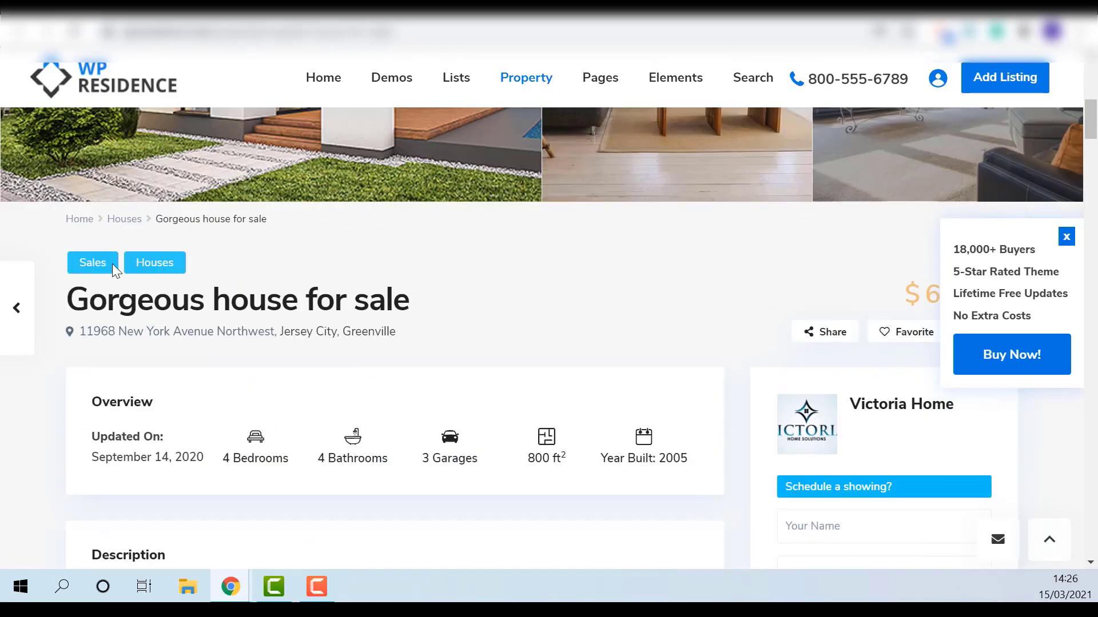
scroll(358, 380, down, 3)
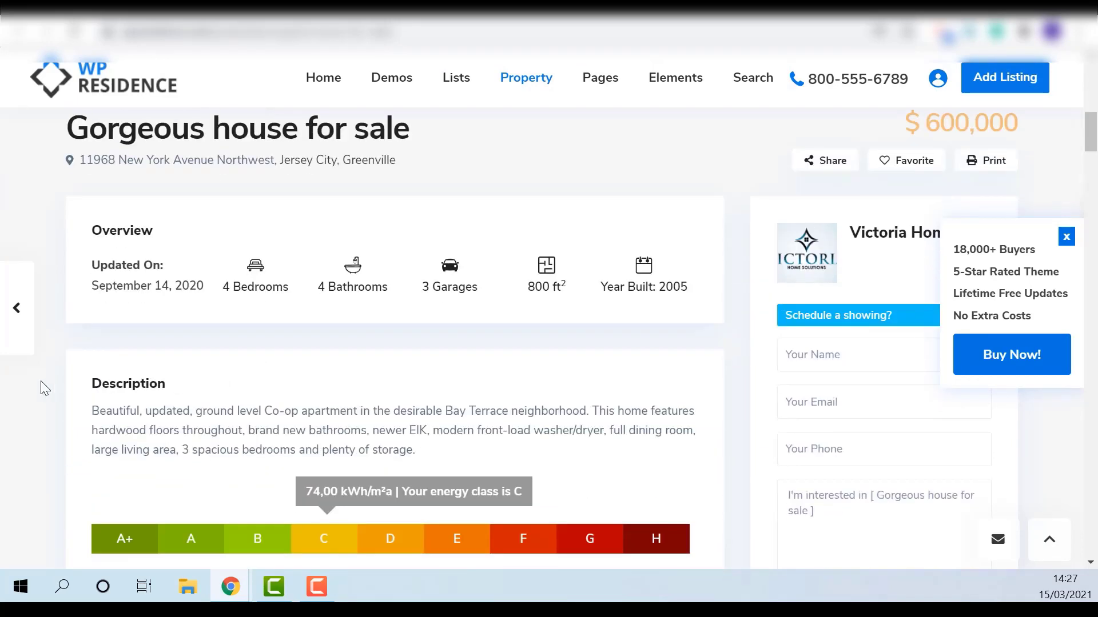
scroll(252, 392, down, 3)
scroll(238, 395, down, 2)
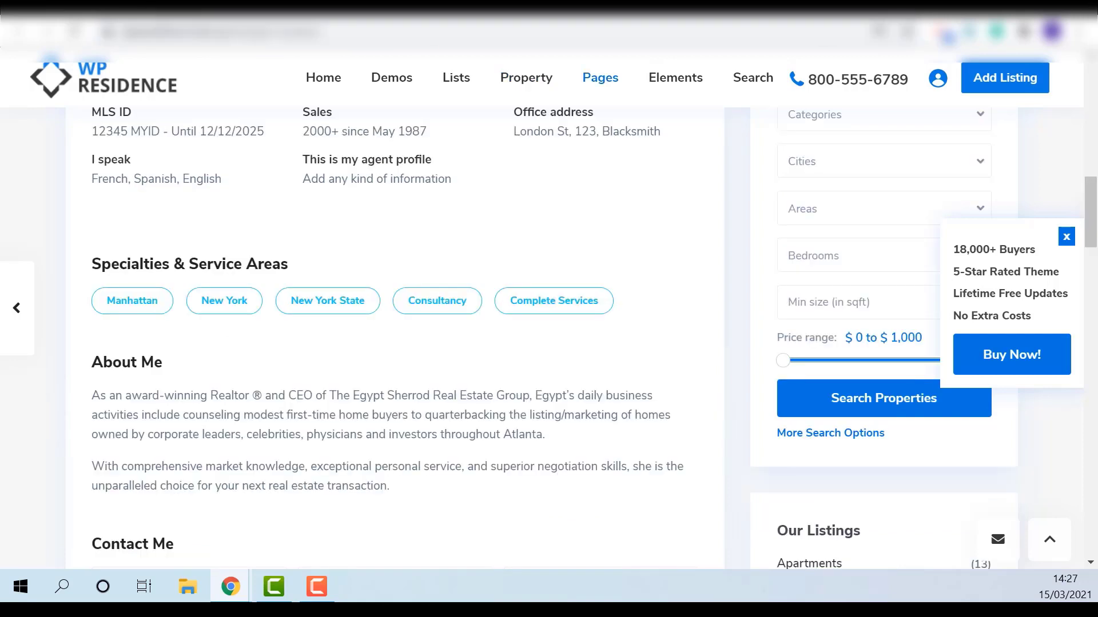
click(201, 33)
double_click(272, 31)
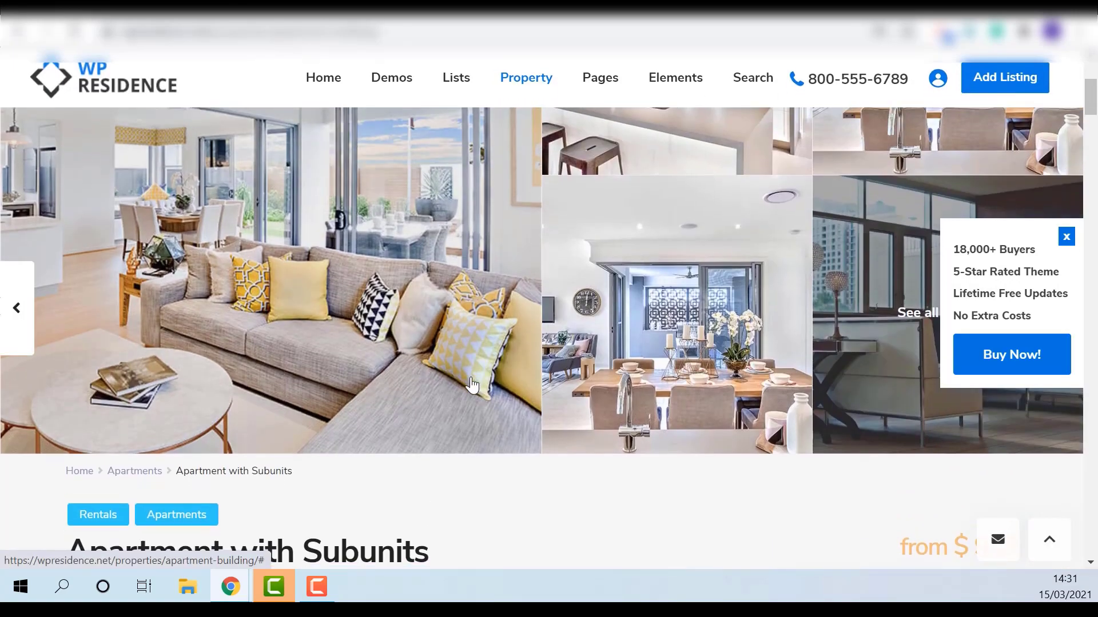
- Scroll the listing down to its Details section with Year Built, Custom ID and Garages
scroll(471, 378, down, 5)
scroll(471, 378, down, 5)
scroll(471, 378, down, 5)
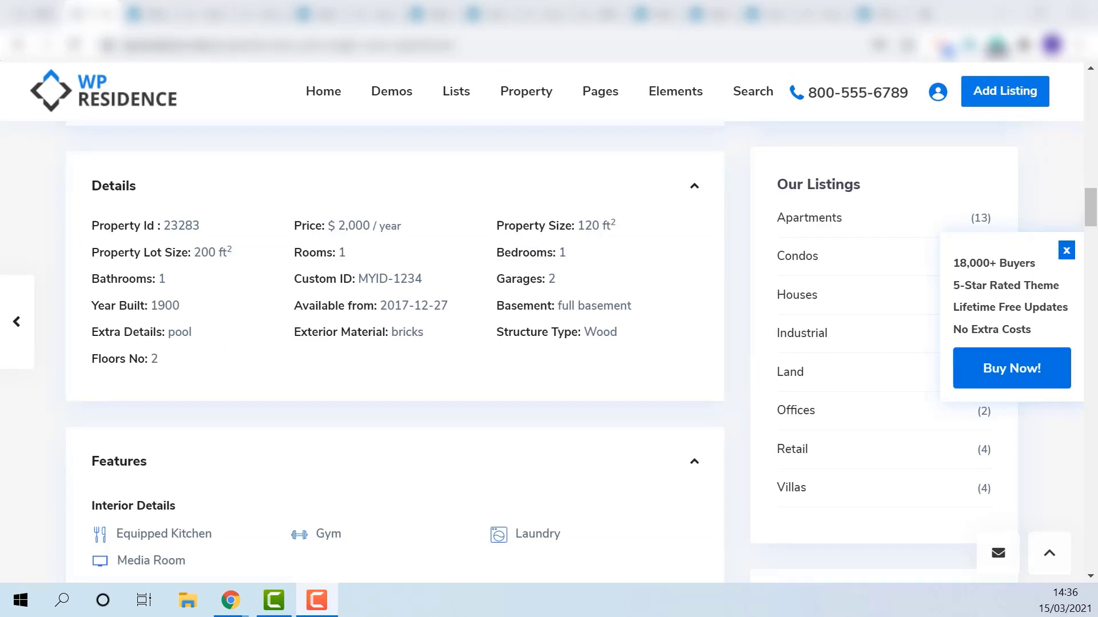
- Find the Year Built label in the listing's front-end Details section
click(163, 9)
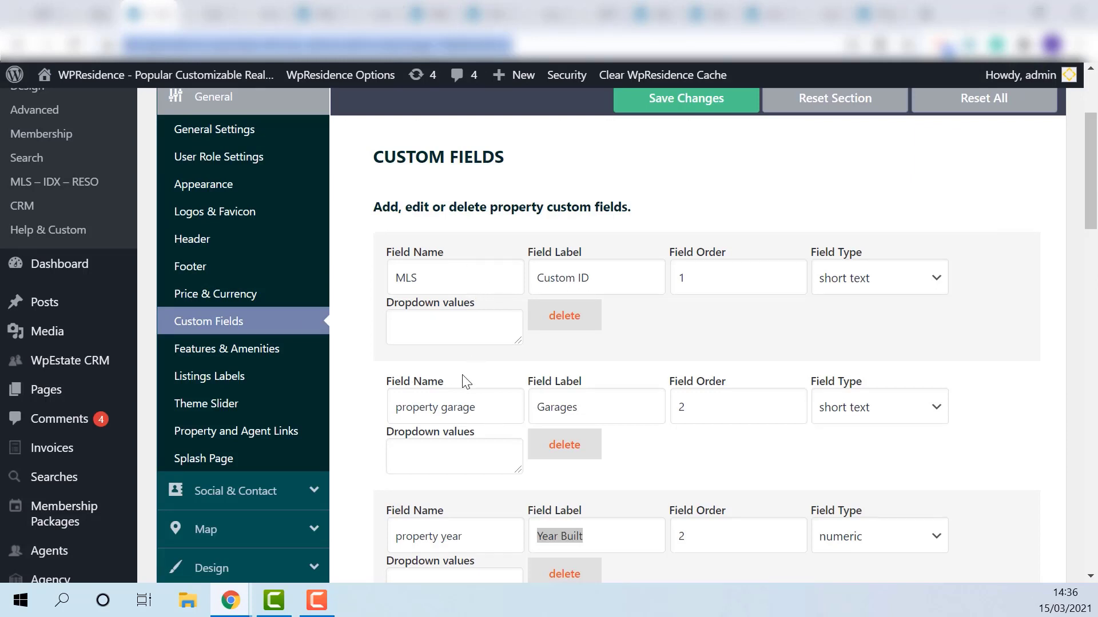
click(211, 12)
mouse_move(314, 162)
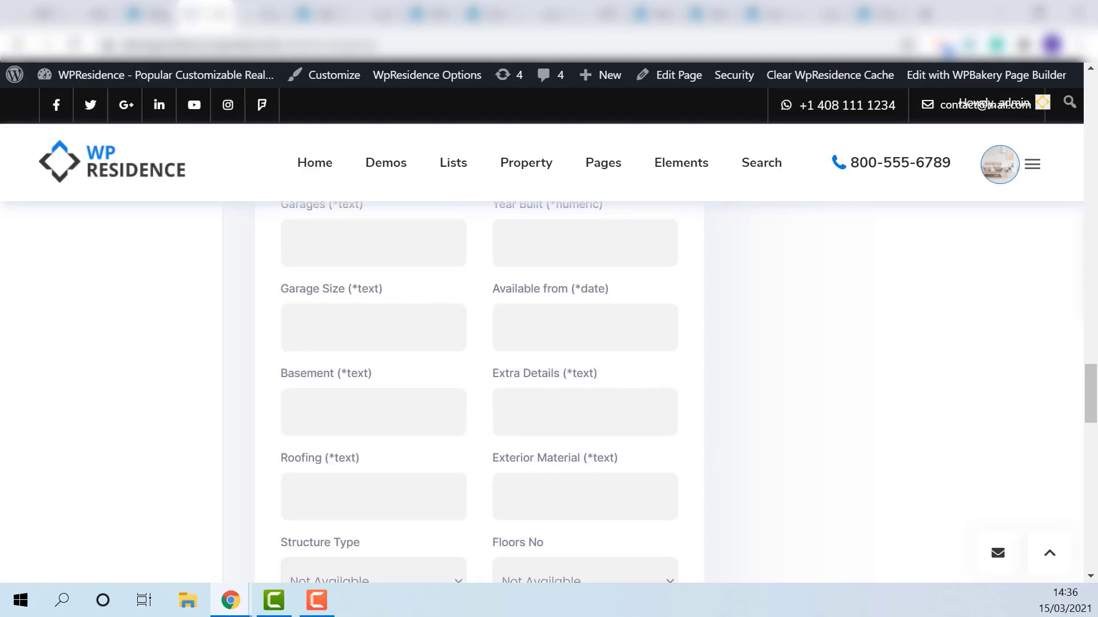
click(91, 13)
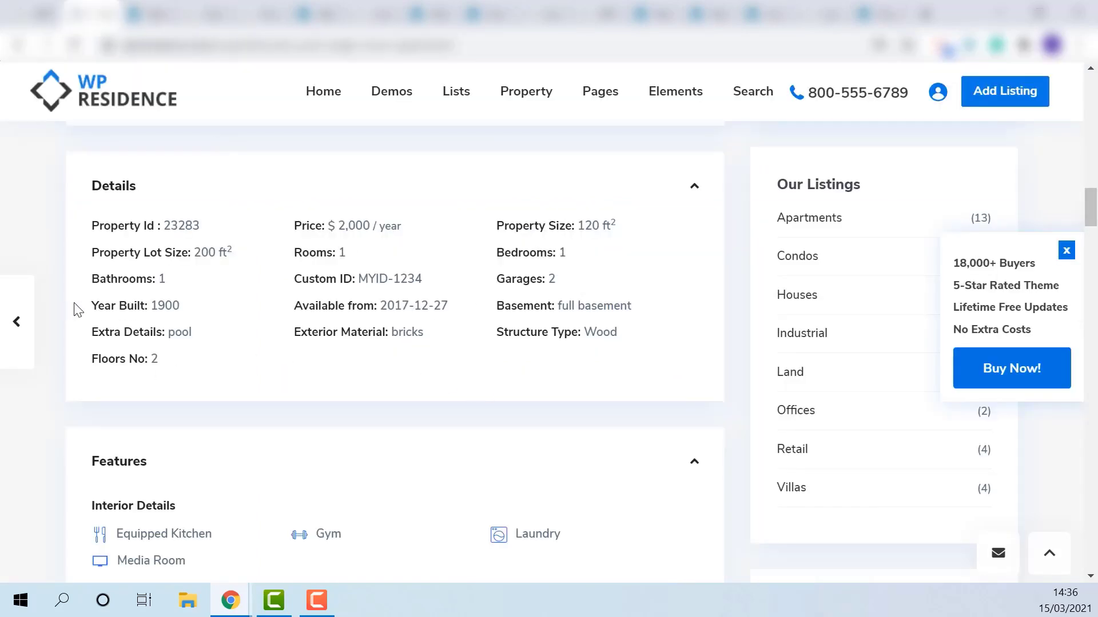
drag(85, 306, 141, 307)
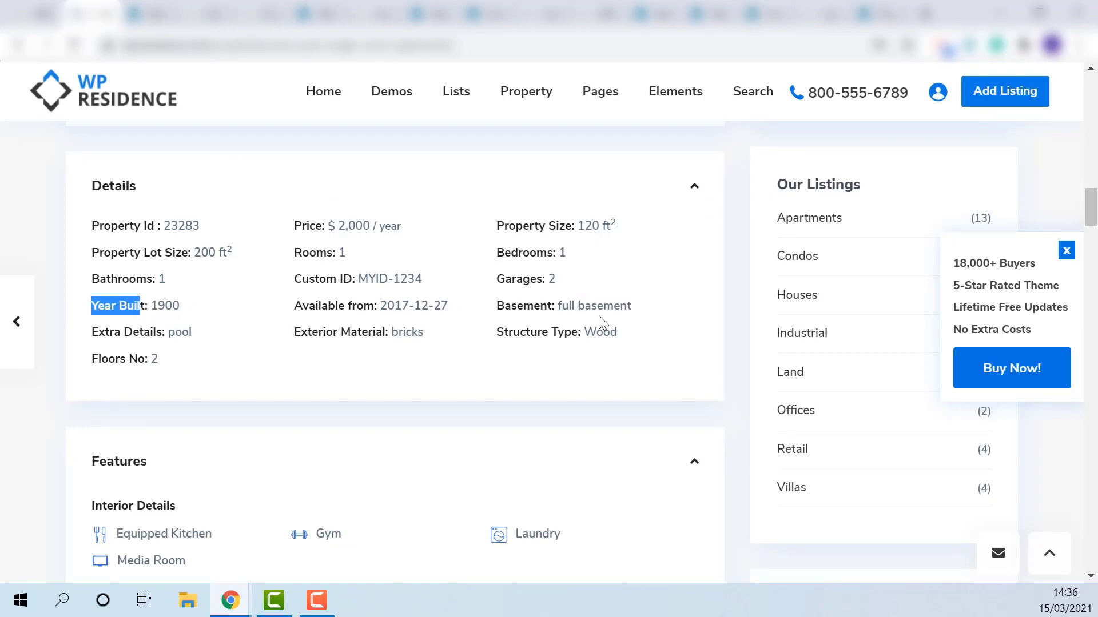
click(147, 10)
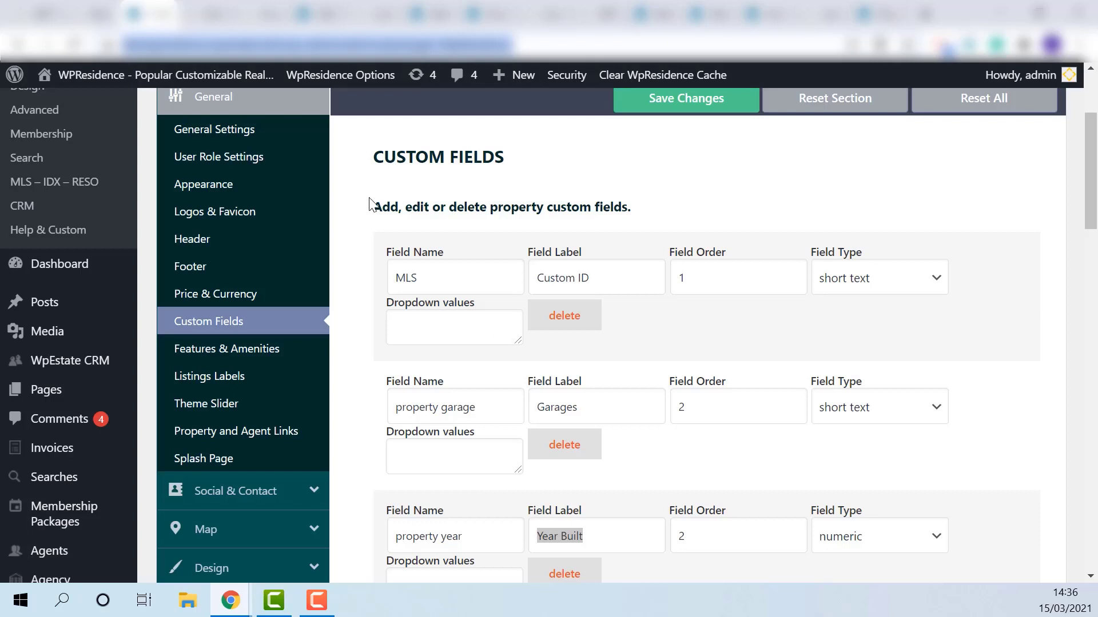
- Compare the MLS, garage and year field names with their labels Custom ID, Garages, Year Built
double_click(405, 278)
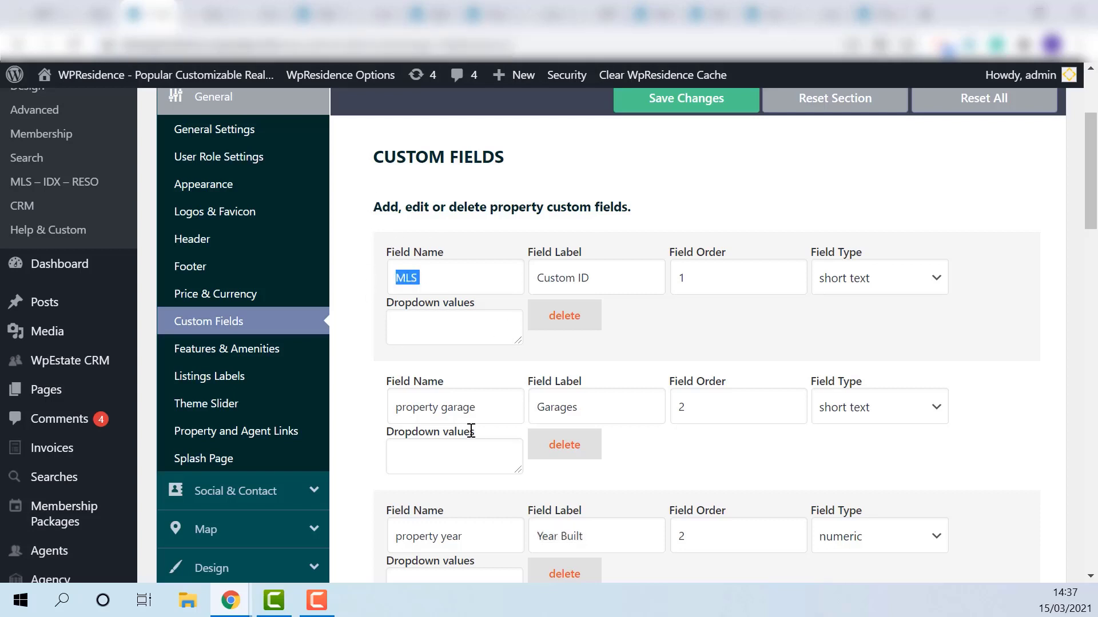
drag(484, 409, 382, 413)
drag(477, 537, 343, 542)
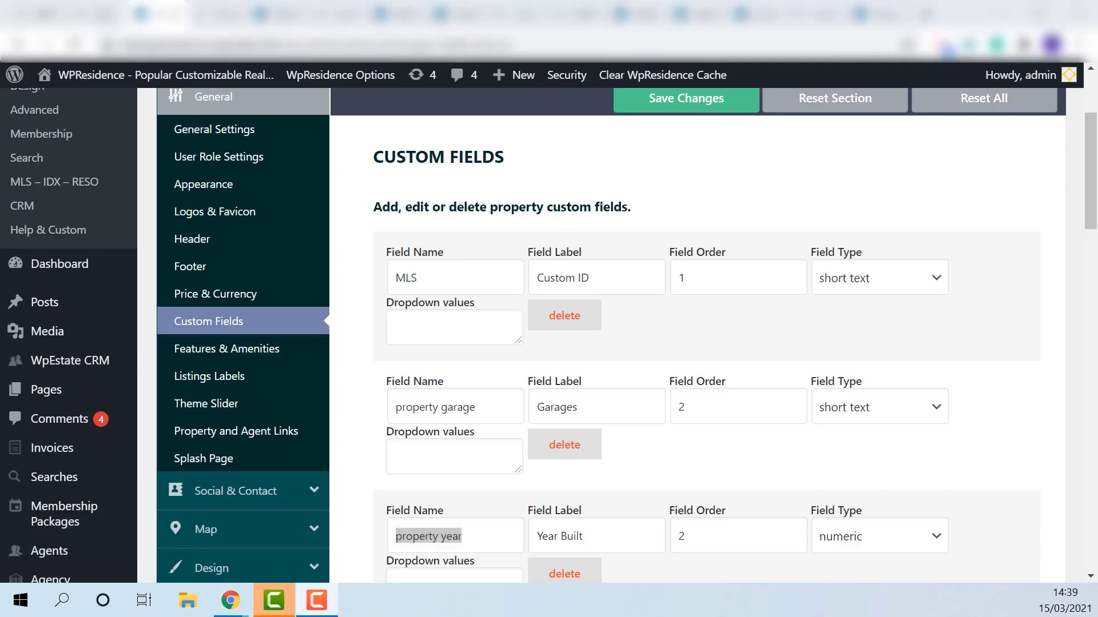
click(217, 4)
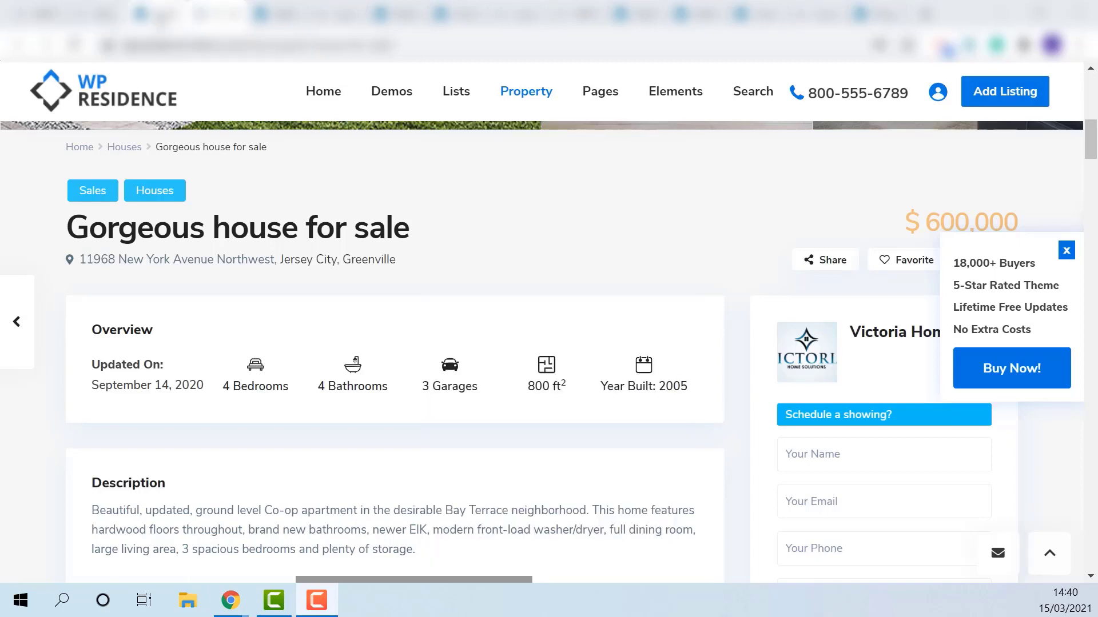
key(ctrl+shift+Tab)
drag(547, 280, 589, 279)
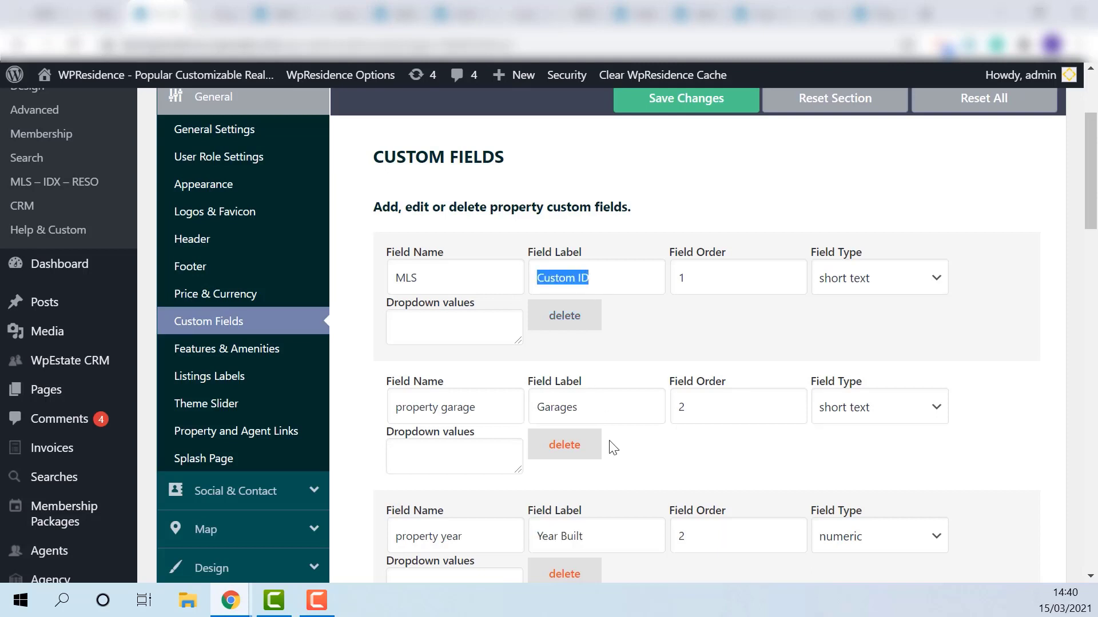
drag(578, 407, 524, 411)
drag(597, 539, 545, 538)
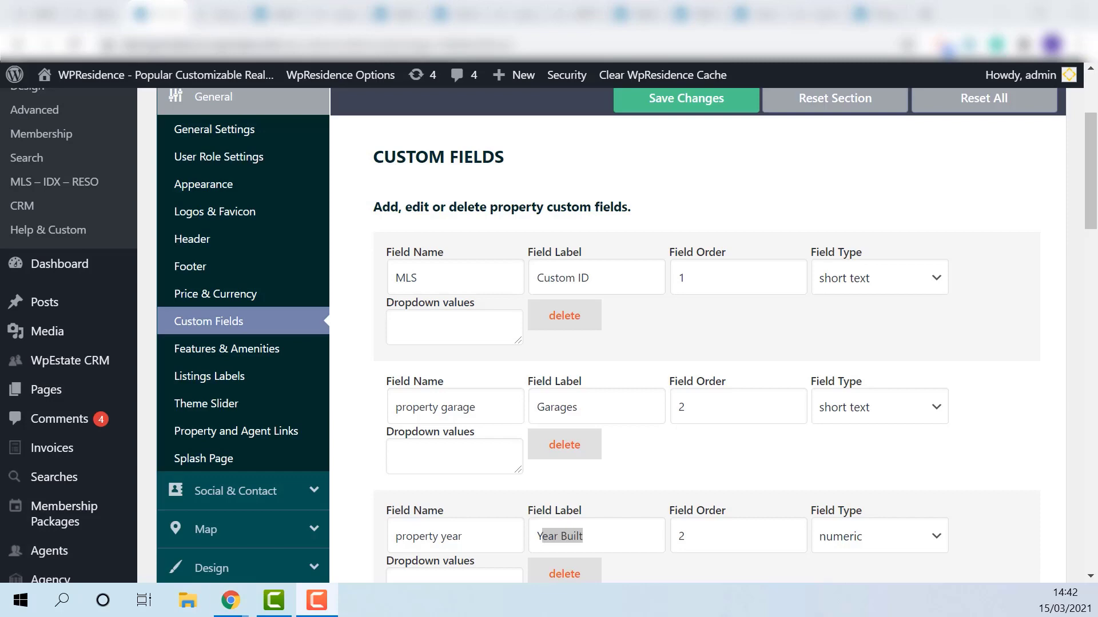
- Scroll through the Gorgeous house for sale listing on the front end
click(217, 11)
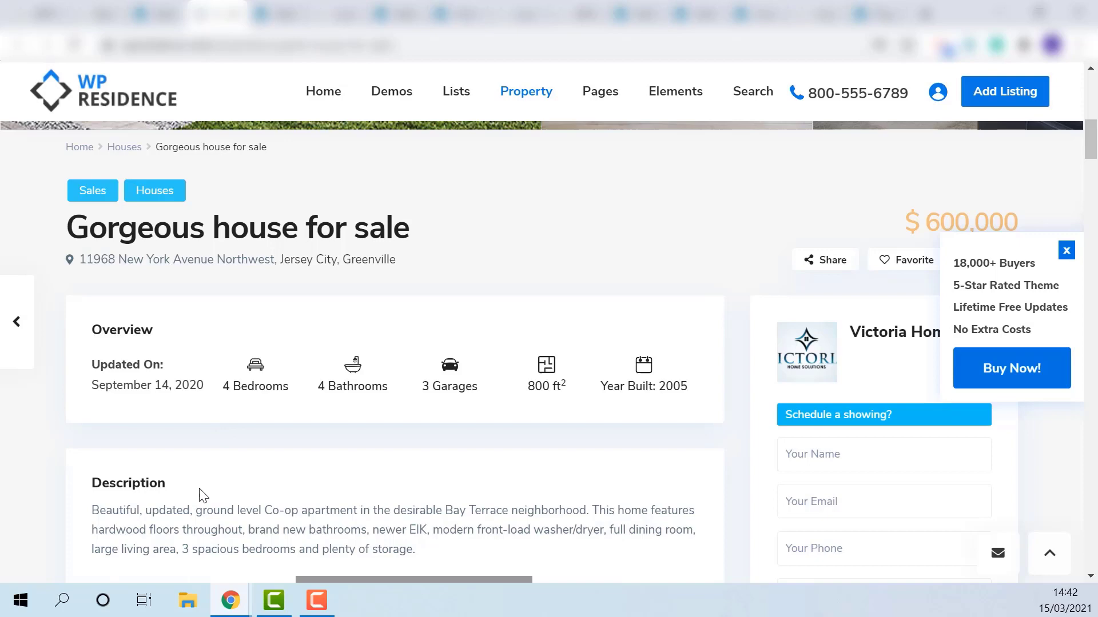
scroll(127, 483, down, 2)
scroll(123, 506, down, 4)
scroll(137, 471, down, 3)
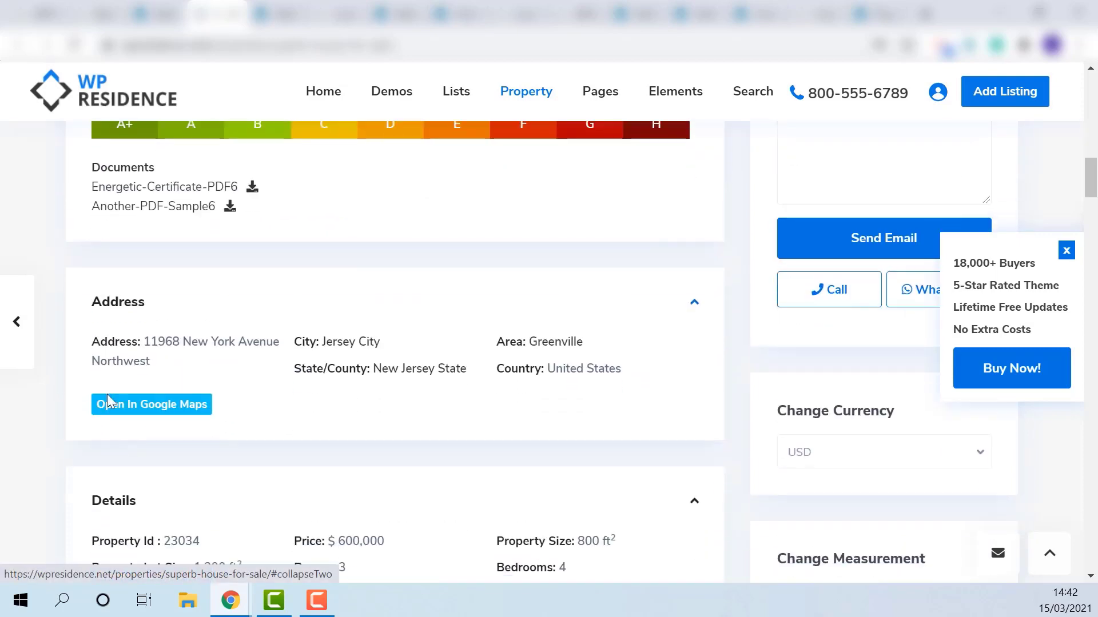
- Rename the Property Address label to 'Address Rename' in Listings Labels and save
click(163, 13)
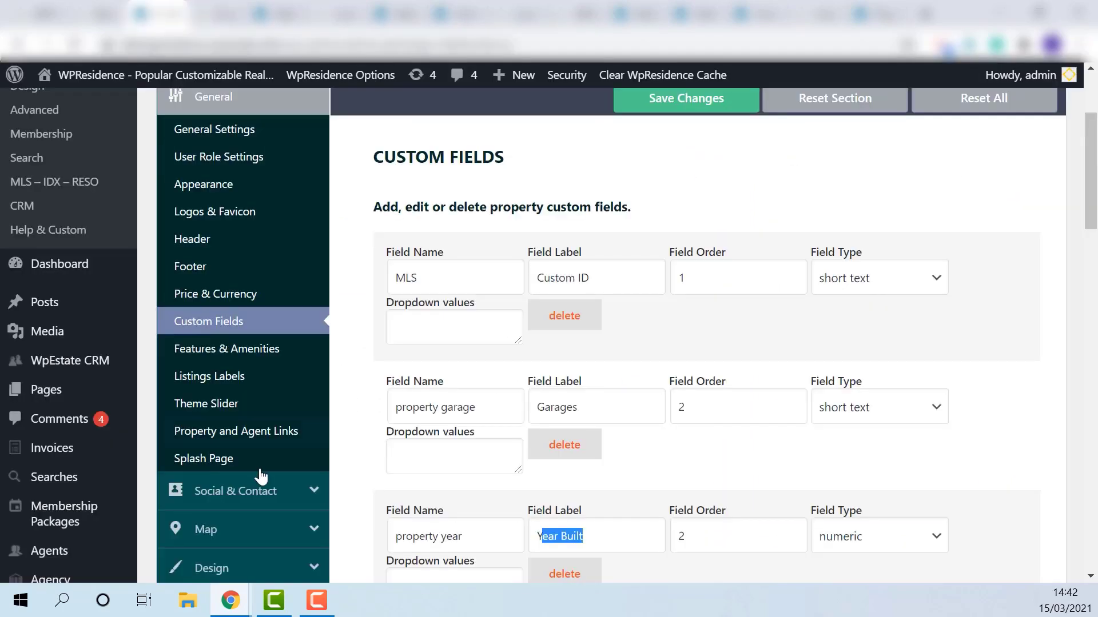
click(228, 379)
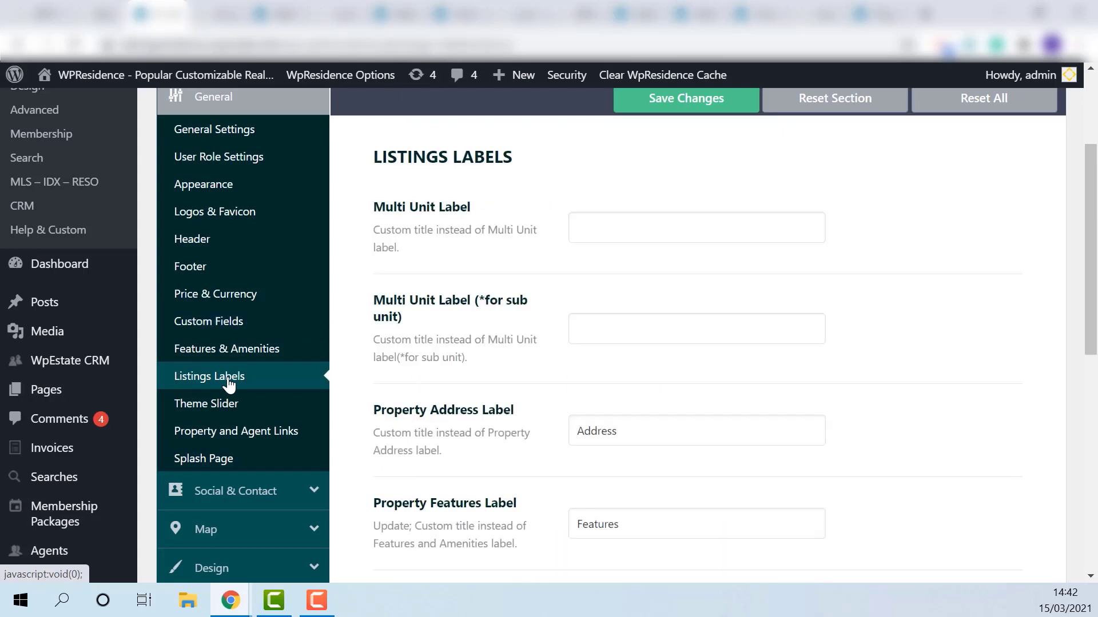
scroll(809, 404, down, 1)
scroll(809, 404, down, 2)
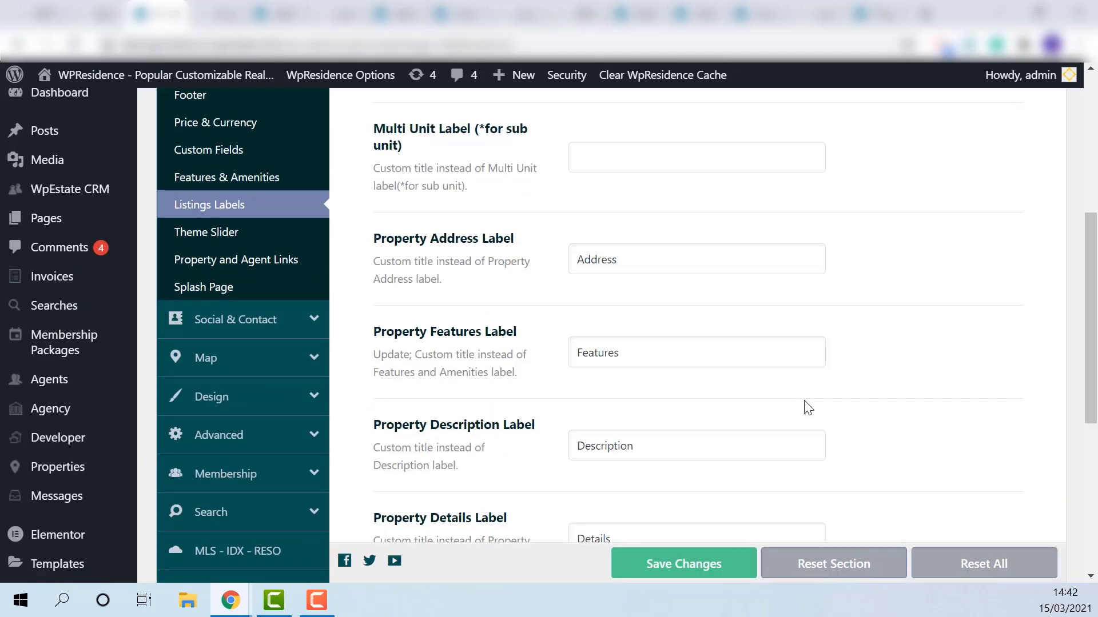
click(635, 259)
text(Rename)
click(704, 580)
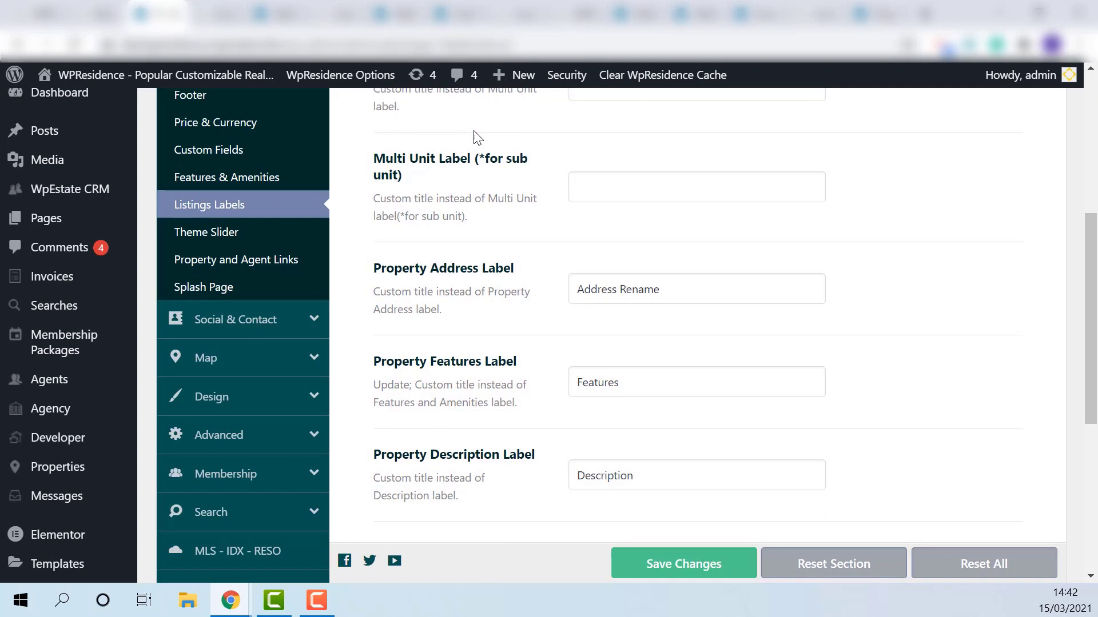
click(166, 75)
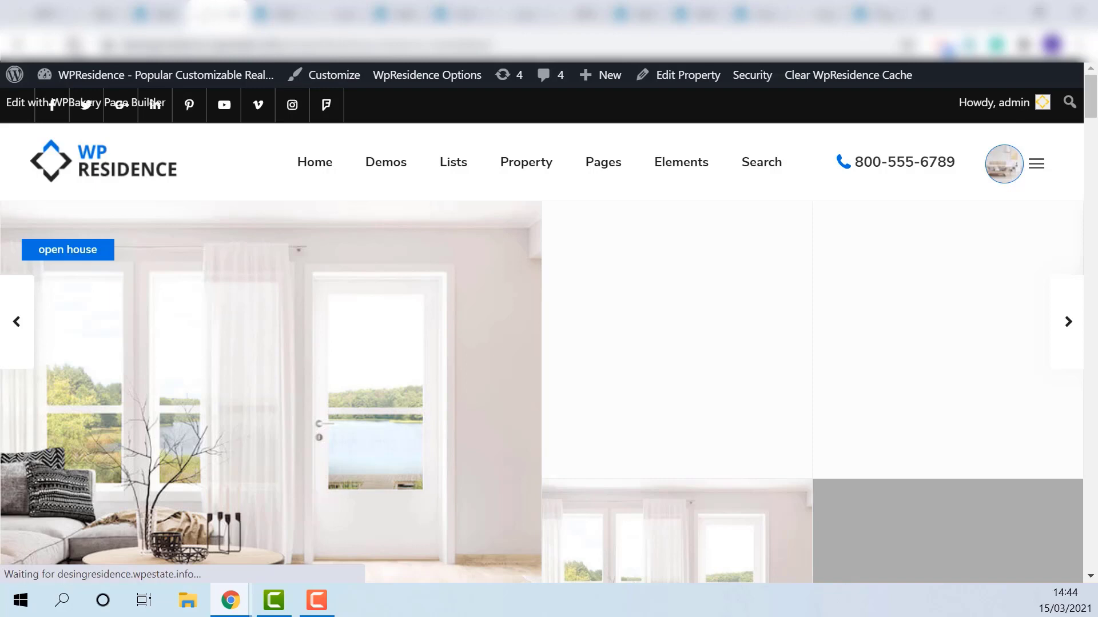
- Confirm the listing's address heading now reads 'Address Rename', then return to the theme options
scroll(606, 357, down, 5)
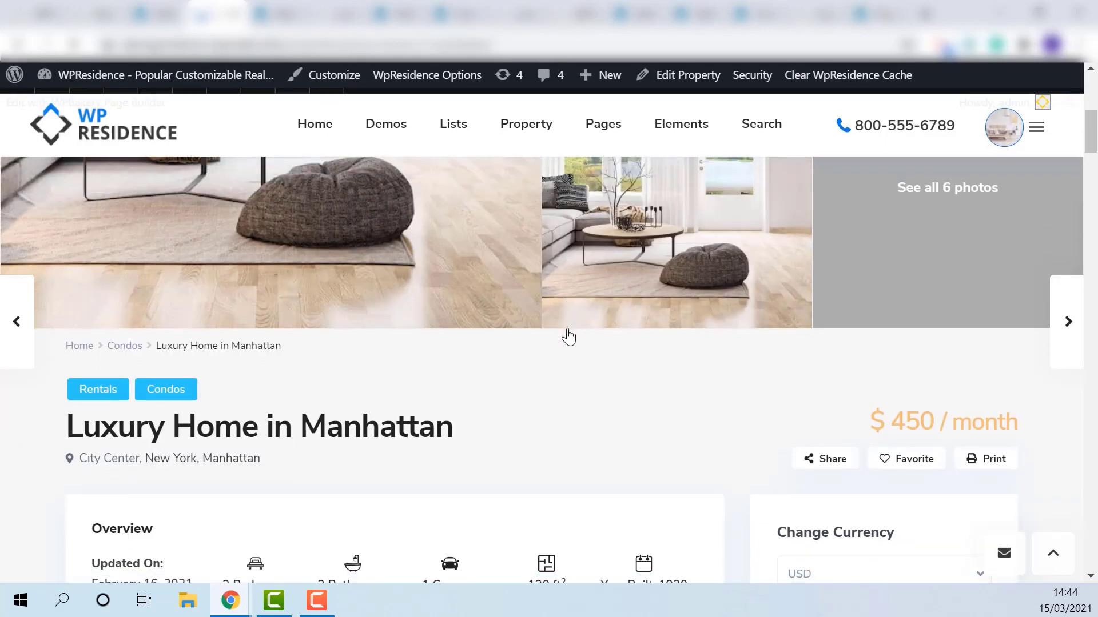
scroll(566, 336, down, 6)
scroll(566, 335, down, 5)
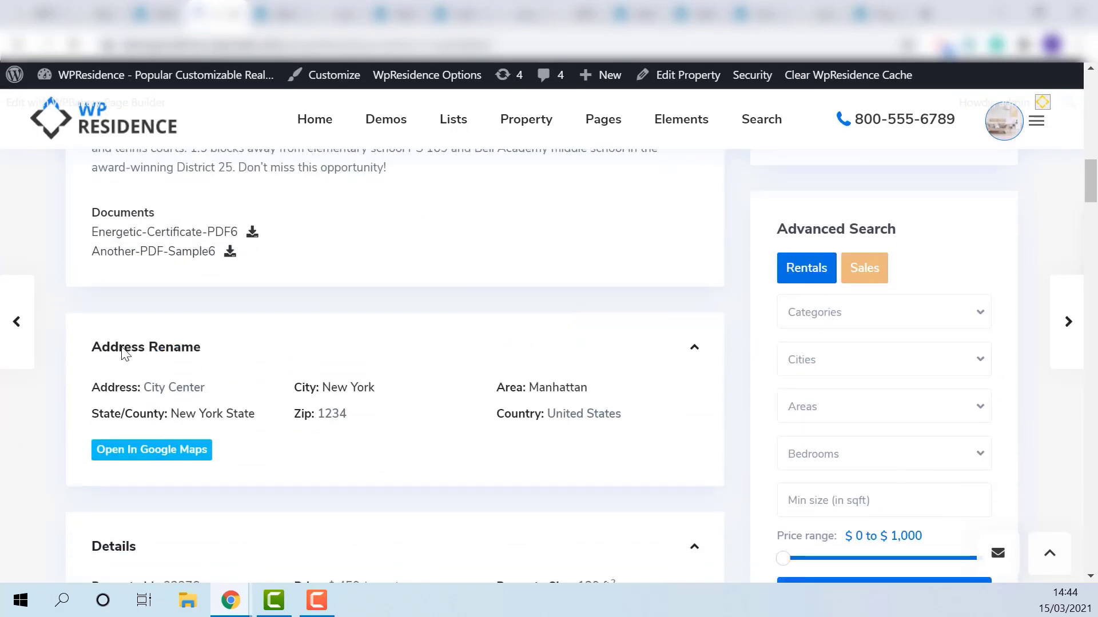
drag(122, 350, 211, 354)
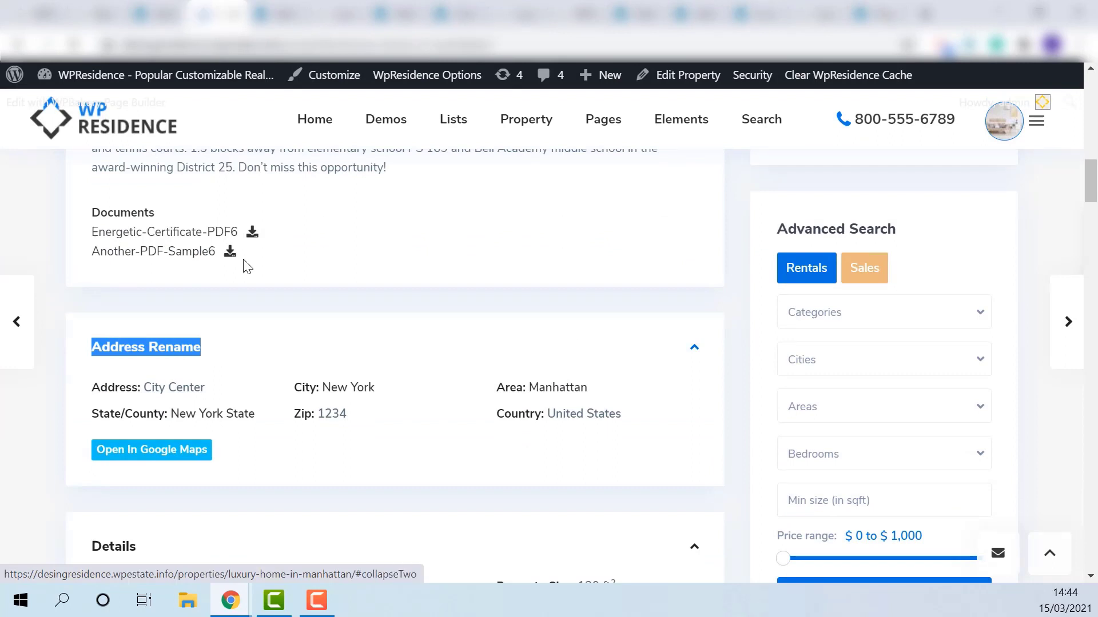
click(340, 43)
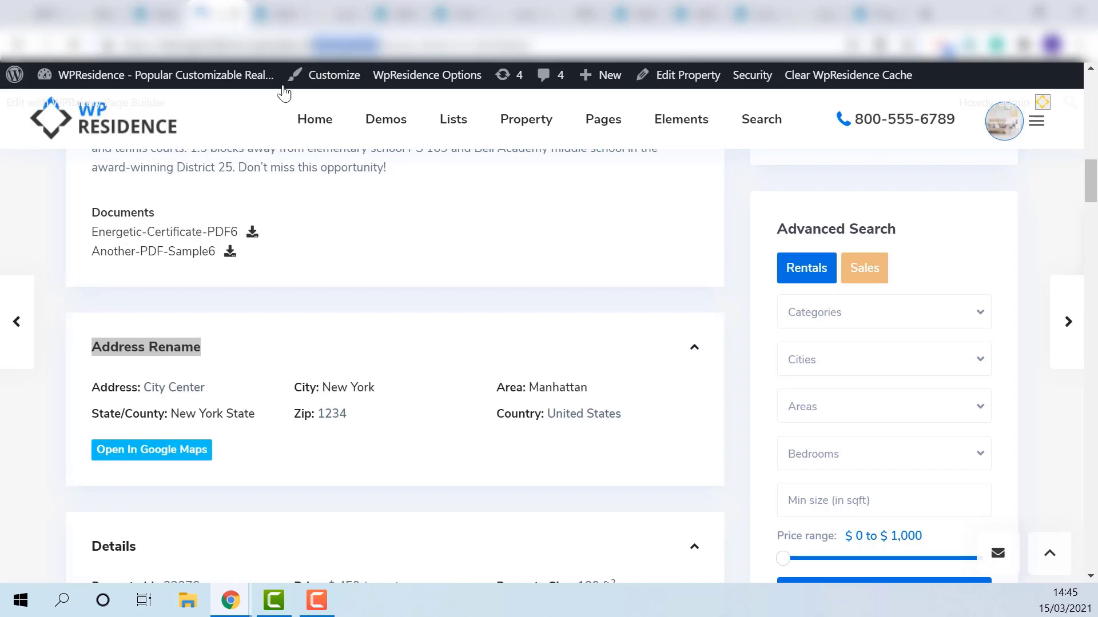
click(280, 16)
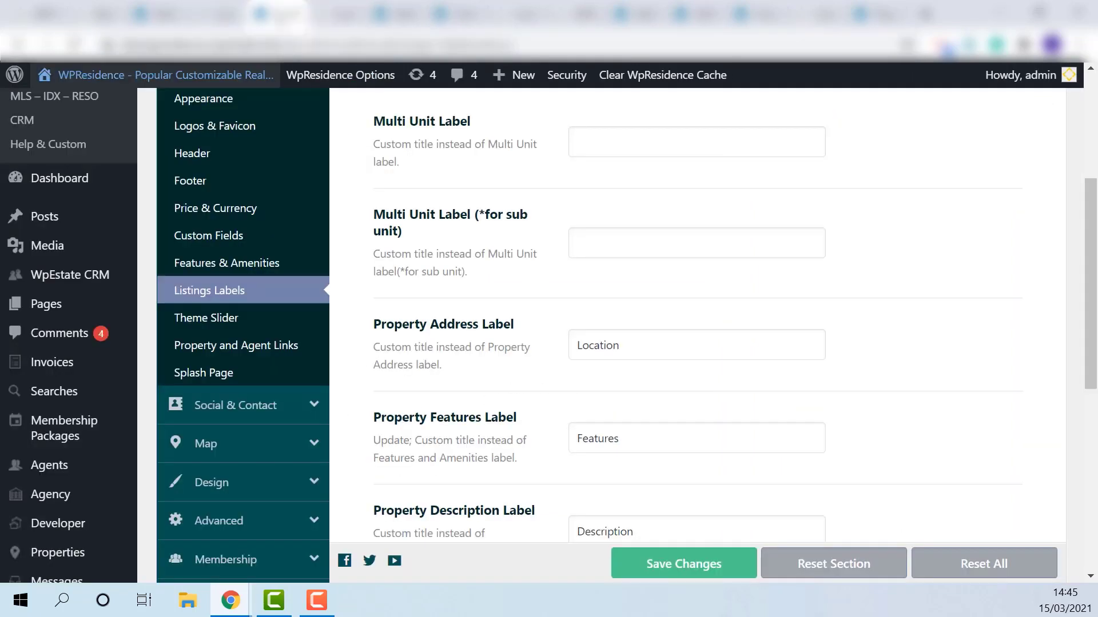
- Open Property and Agent Links and scroll through its slug fields
click(207, 351)
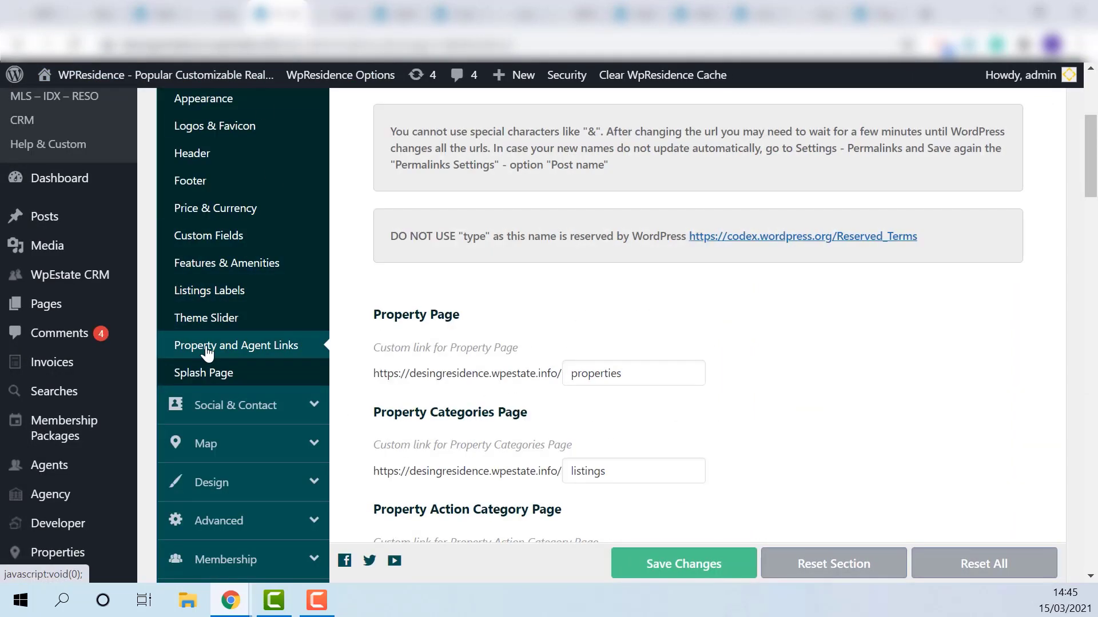
scroll(657, 375, down, 3)
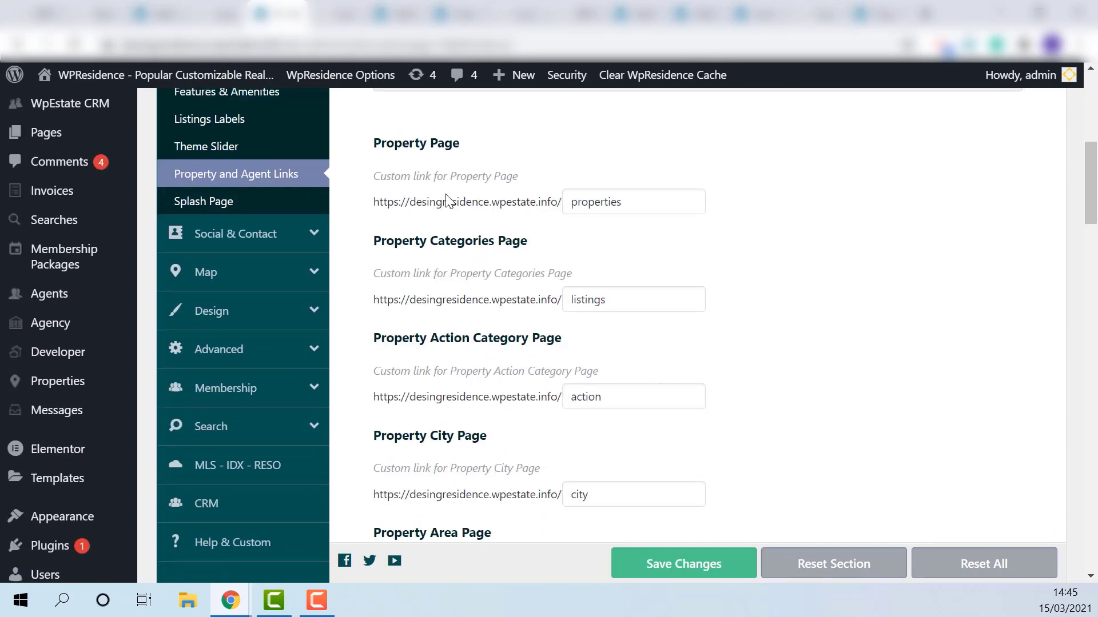
scroll(501, 411, down, 6)
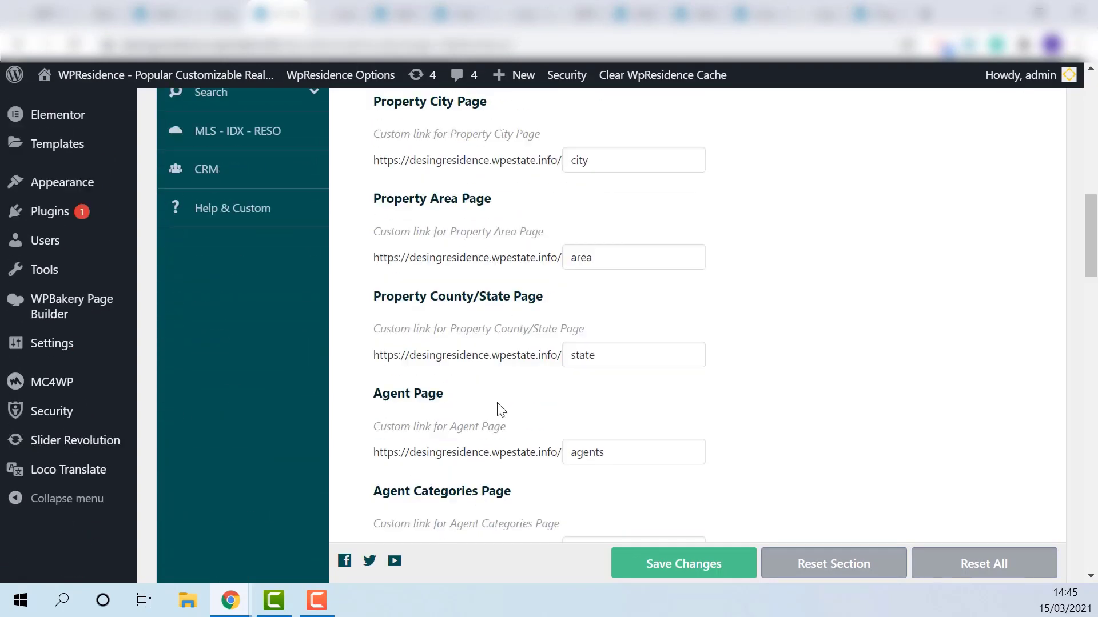
scroll(501, 410, down, 5)
scroll(503, 410, down, 3)
scroll(503, 410, down, 6)
scroll(505, 410, down, 7)
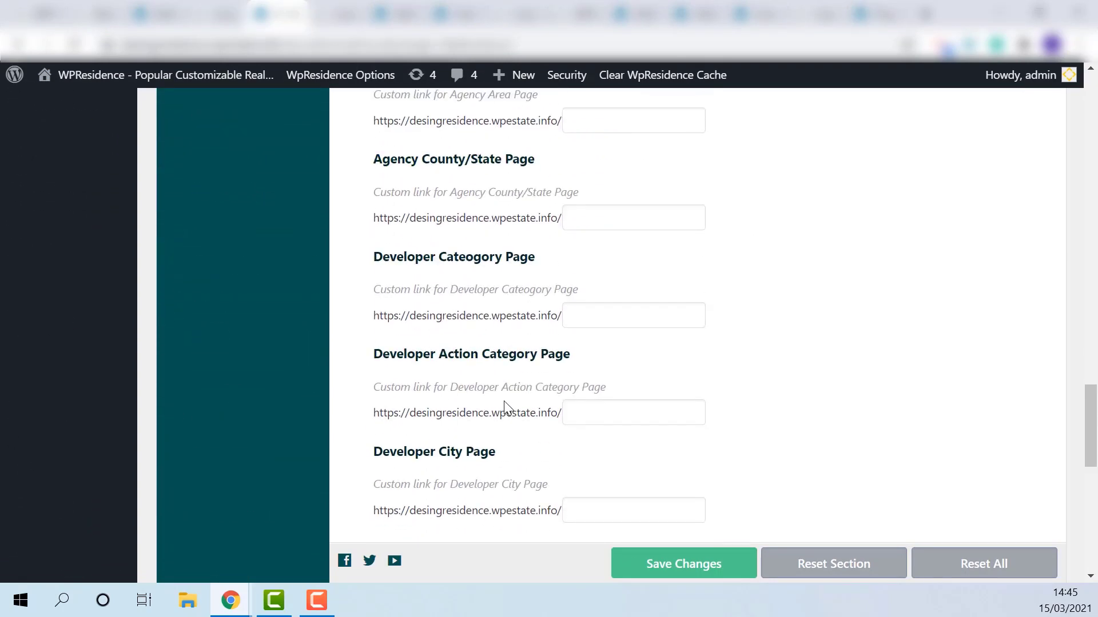
scroll(504, 410, down, 1)
scroll(505, 406, down, 2)
scroll(505, 404, down, 7)
scroll(506, 402, down, 1)
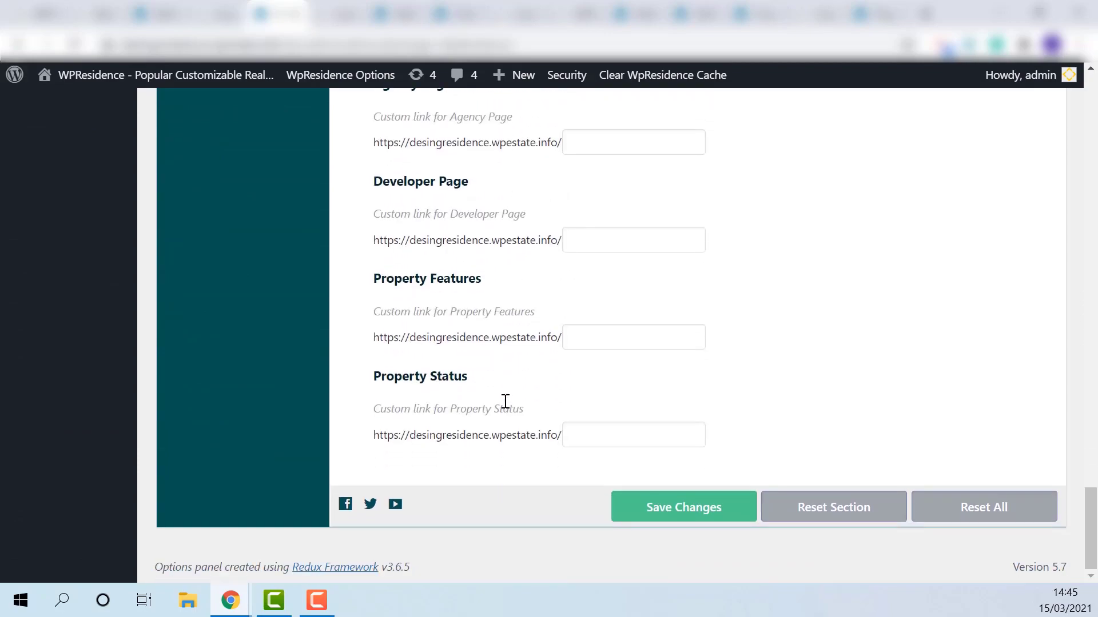
scroll(506, 402, up, 9)
scroll(506, 401, up, 10)
scroll(506, 401, up, 10)
scroll(505, 401, up, 4)
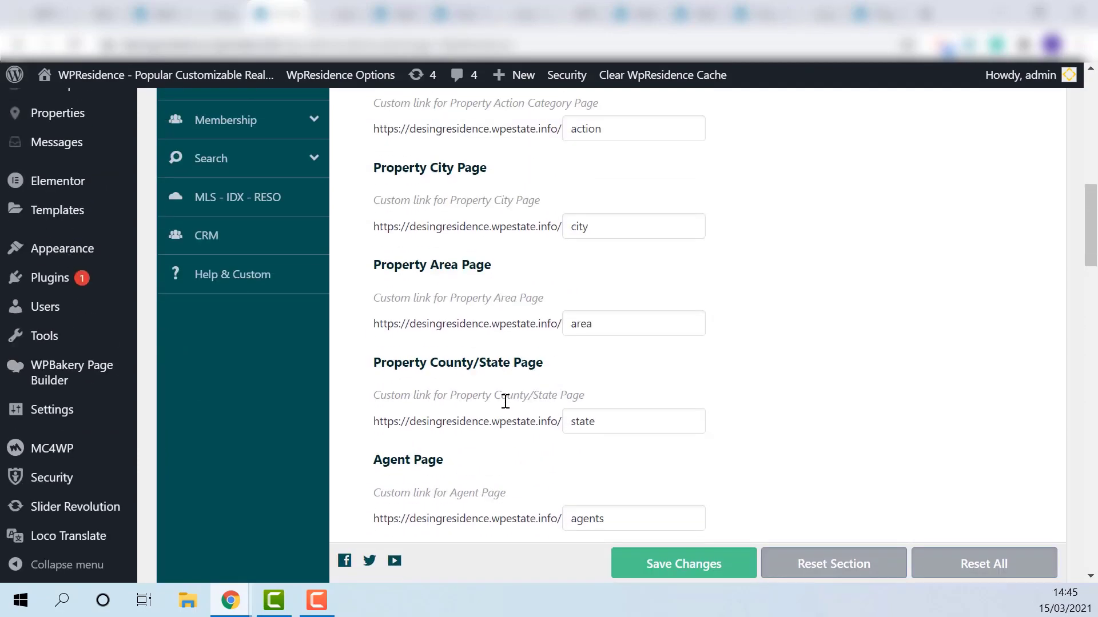
scroll(506, 401, up, 3)
scroll(502, 399, up, 5)
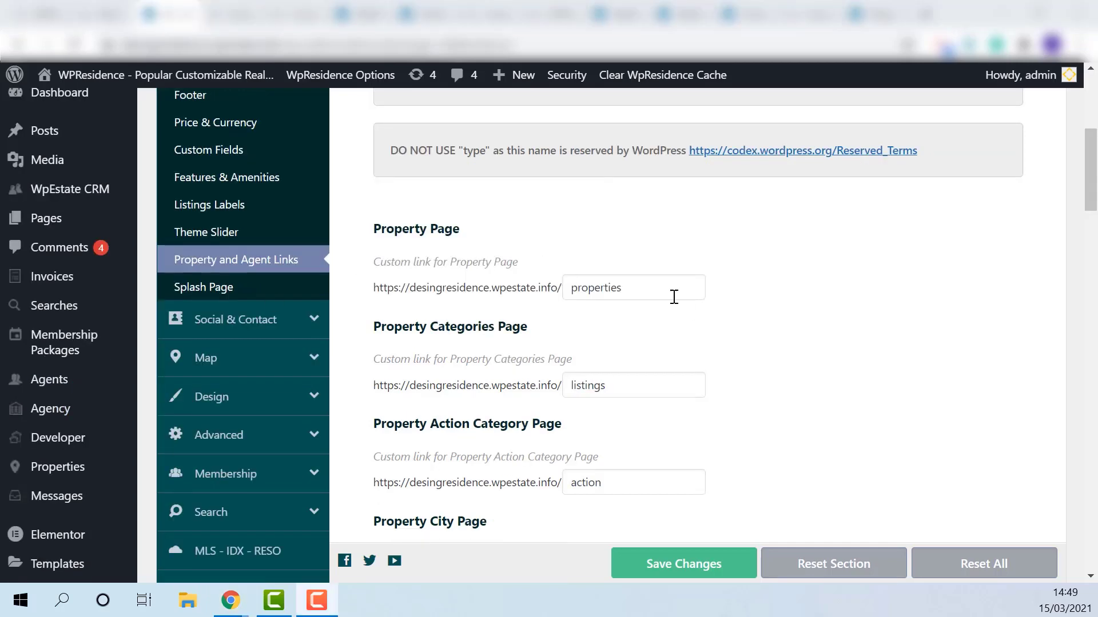
- Change the Property Page slug to 'propertiesrename' and save
click(671, 295)
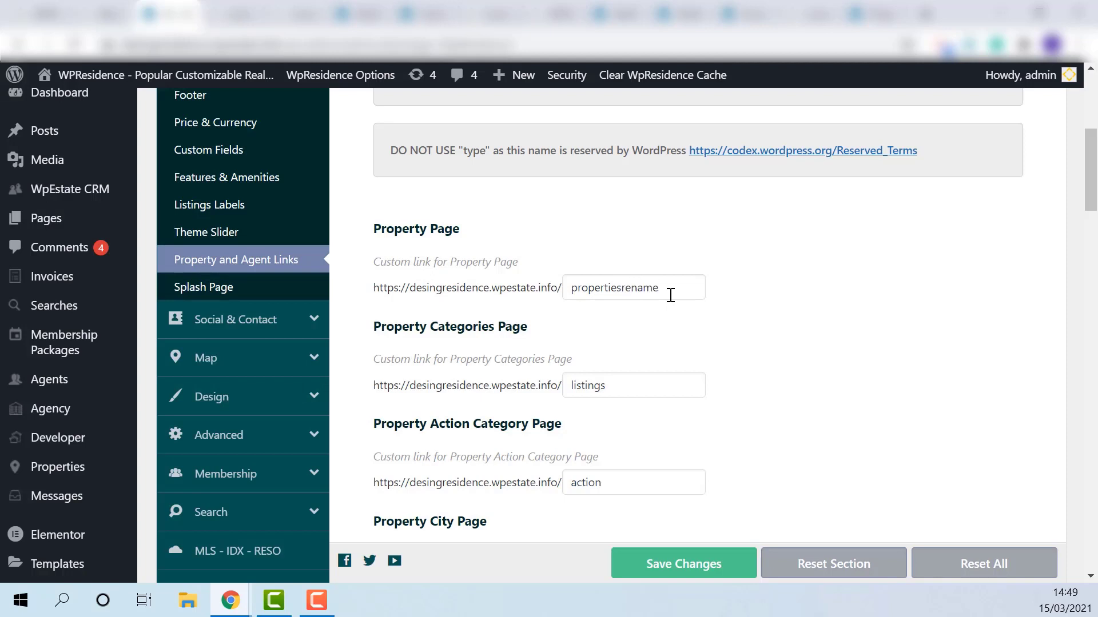
click(678, 565)
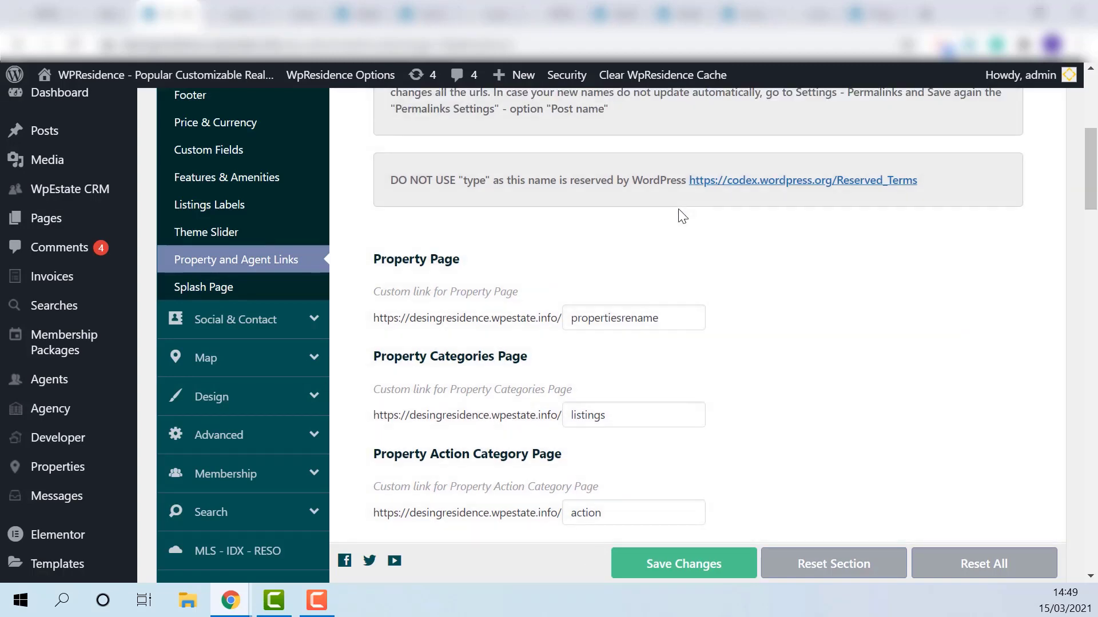
scroll(149, 323, down, 6)
scroll(86, 354, down, 3)
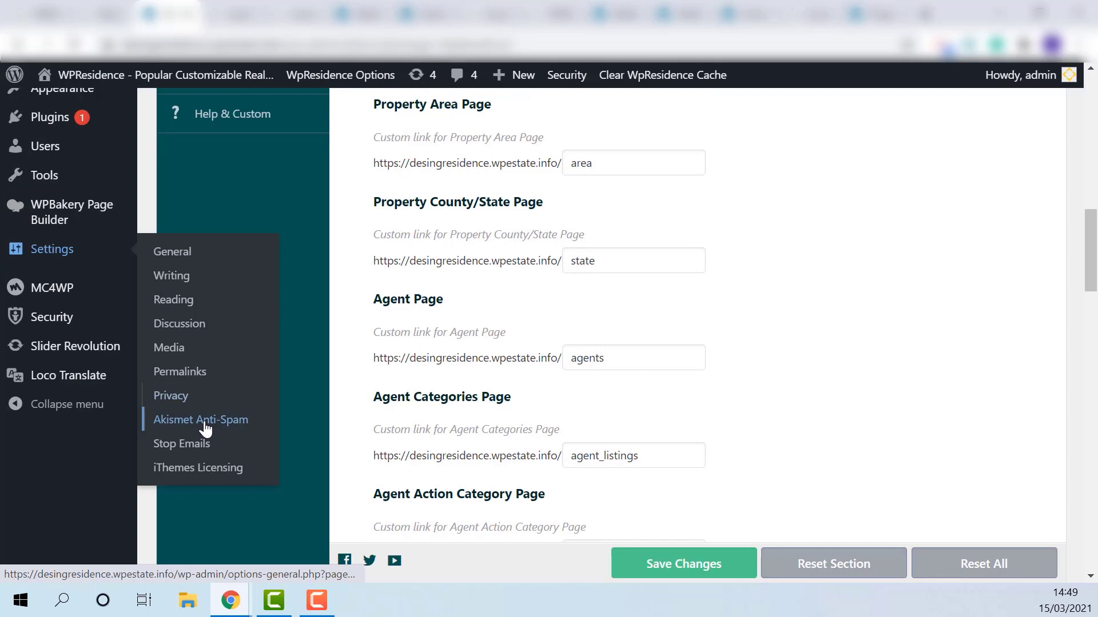
- Resave the permalinks with the Post name structure, then return to the property page
click(177, 374)
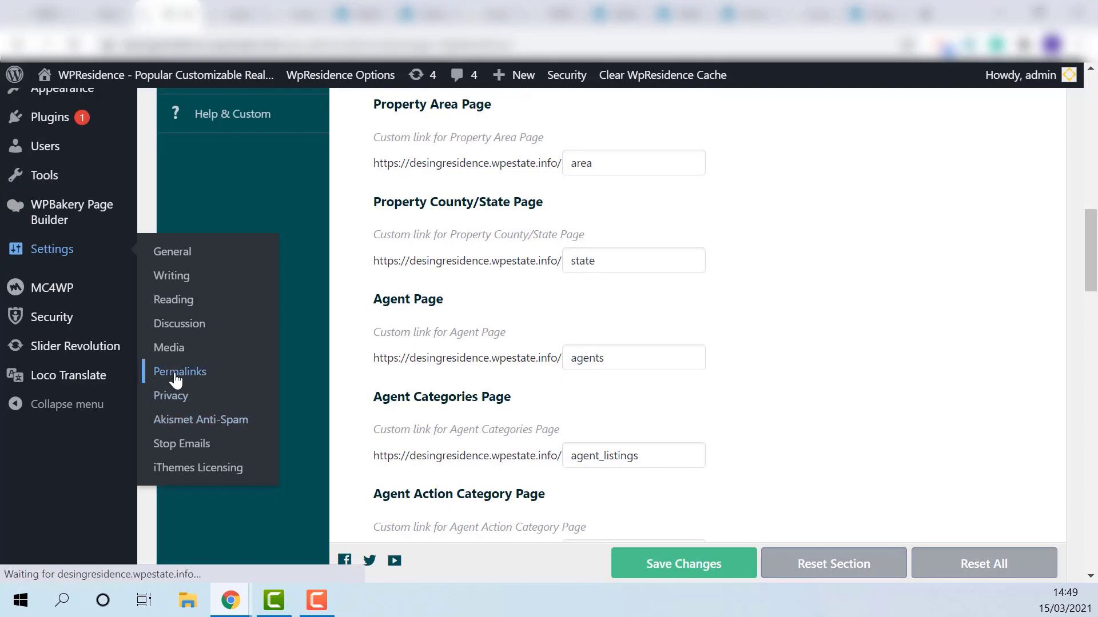
scroll(174, 395, down, 1)
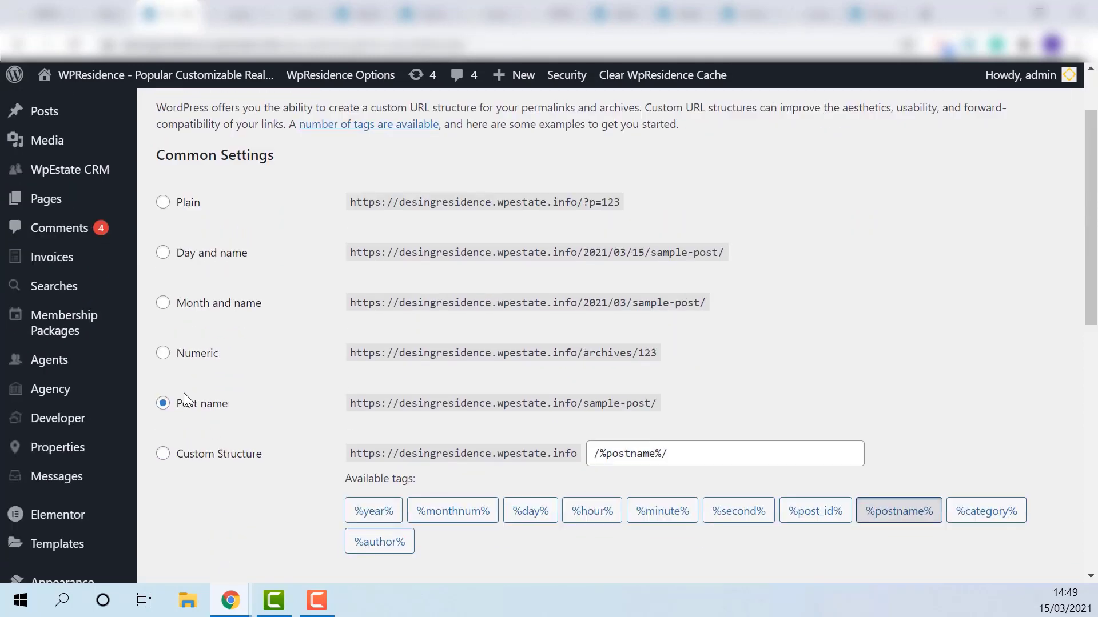
scroll(655, 413, down, 3)
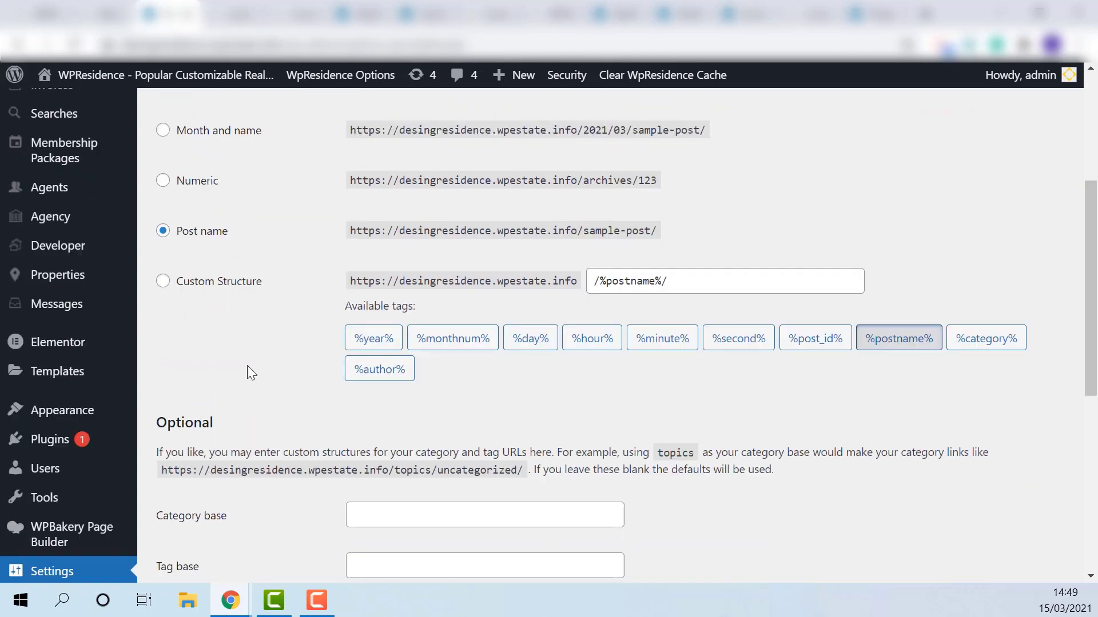
scroll(246, 365, down, 5)
click(195, 210)
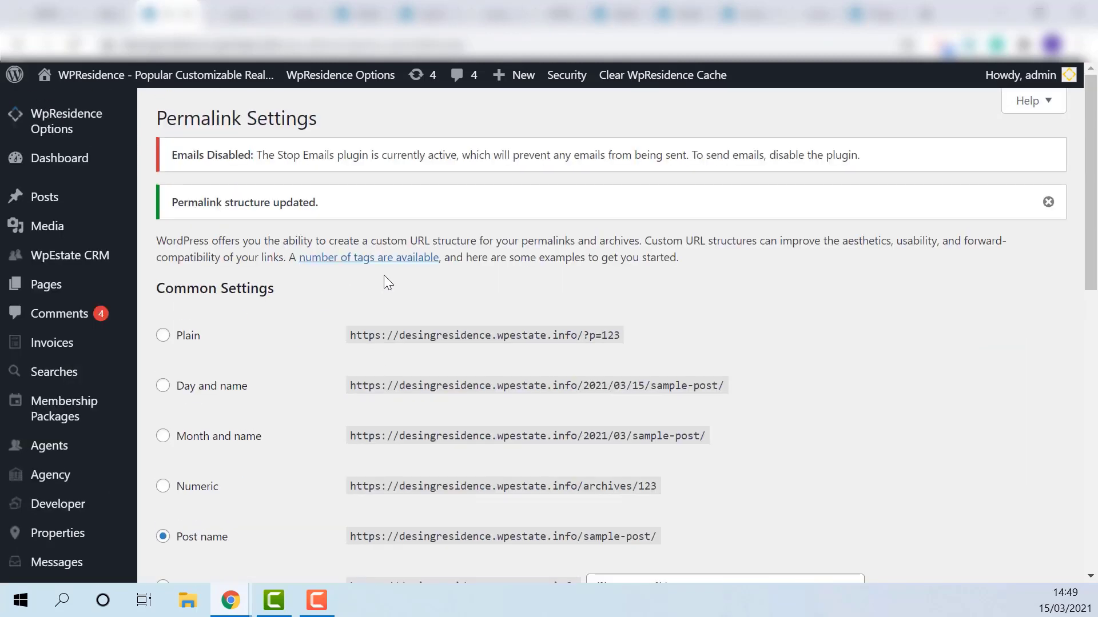
click(237, 14)
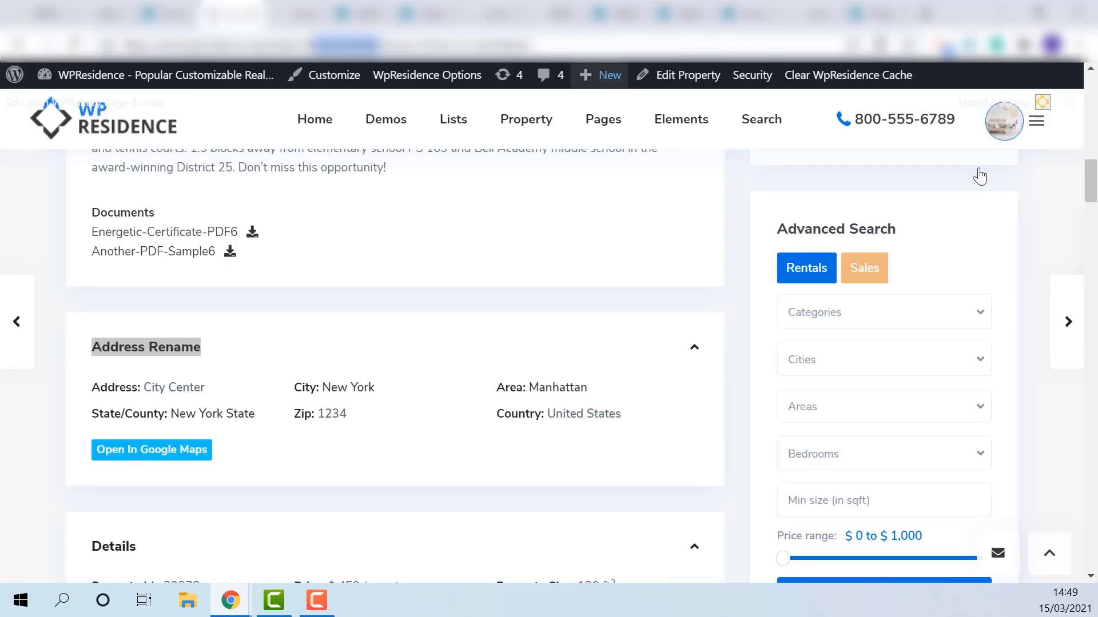
- Clear the WP Residence cache from the admin bar so the property page reloads
click(866, 86)
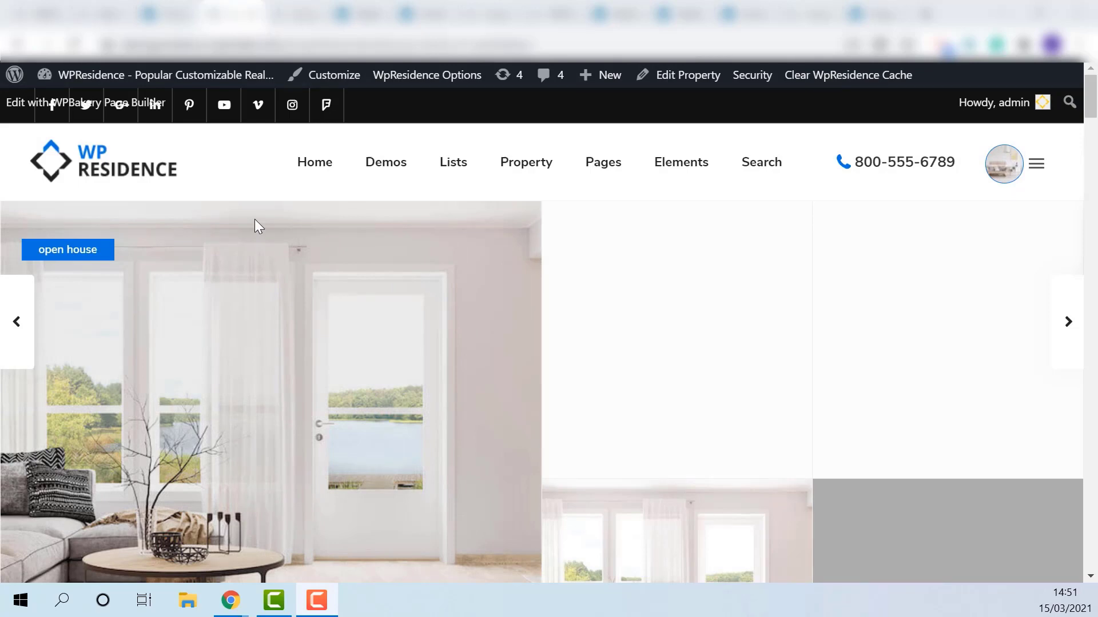
- Review the propertiesrename Property Page slug and the reserved-terms note in Property and Agent Links
click(169, 15)
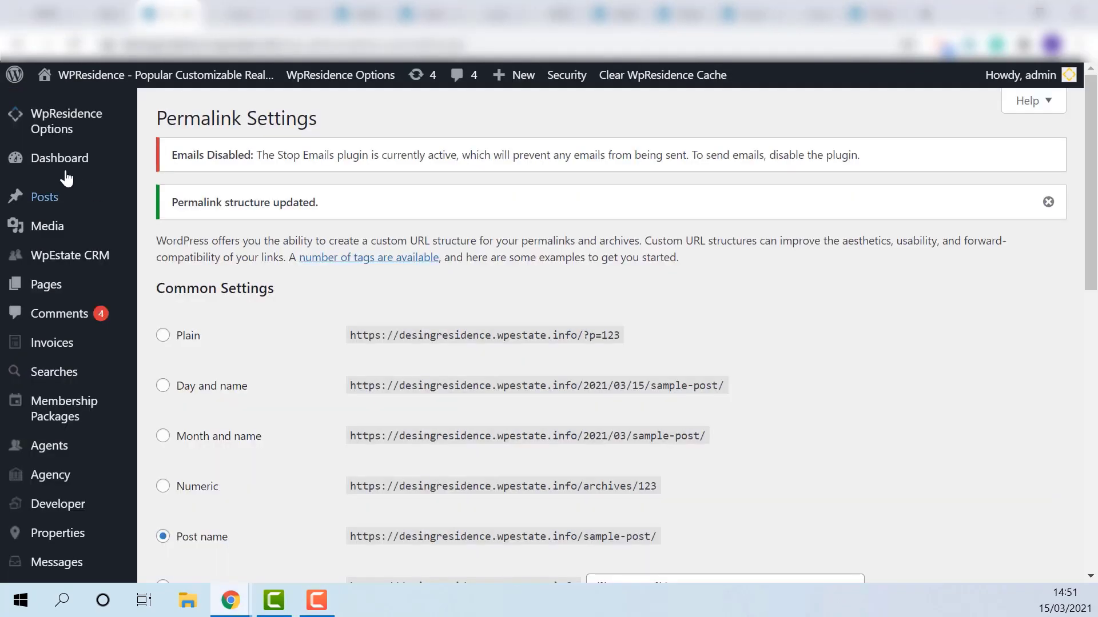
mouse_move(67, 121)
click(179, 152)
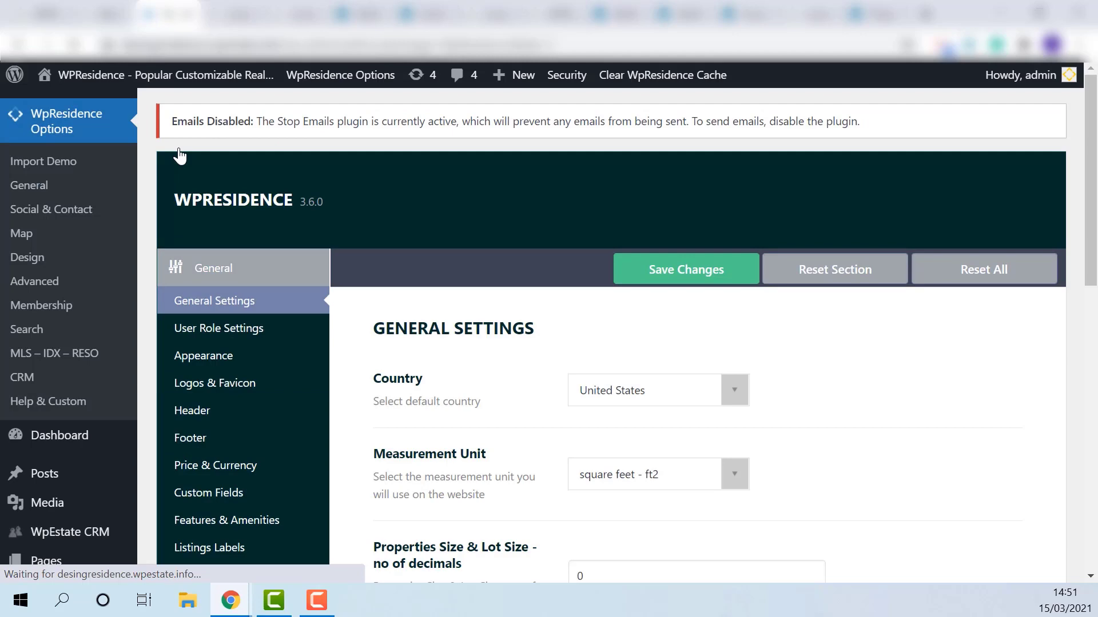
scroll(260, 407, down, 1)
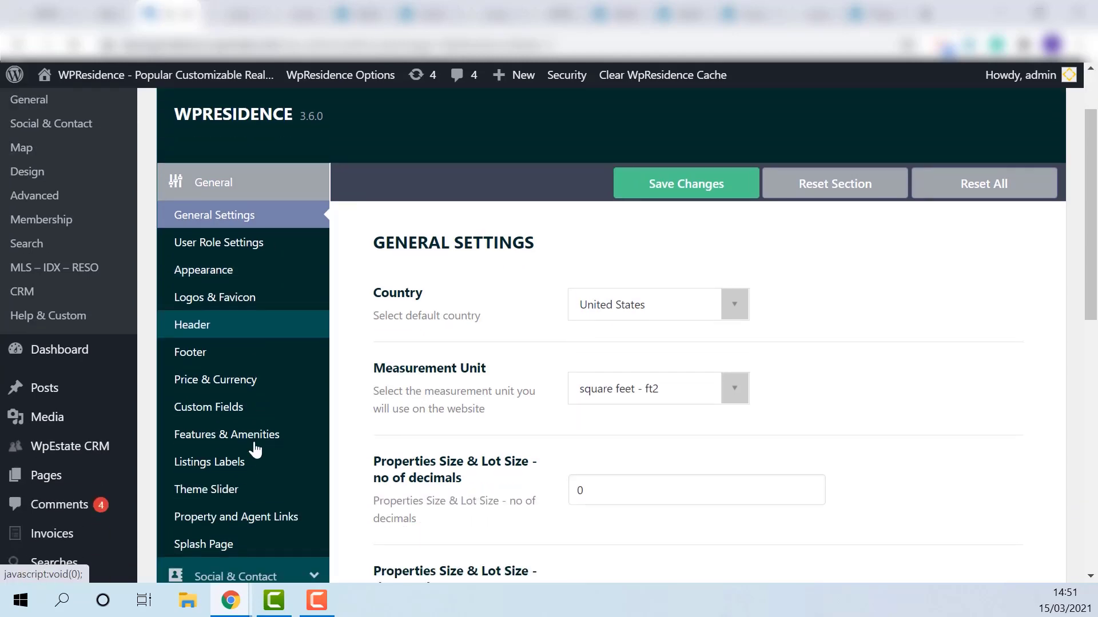
click(244, 521)
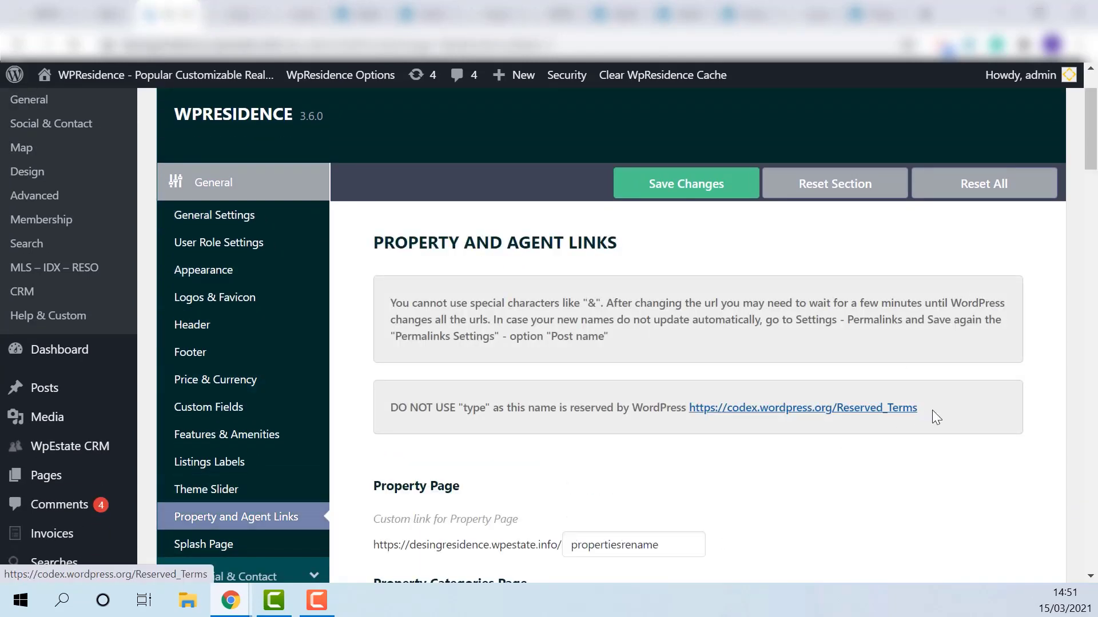
drag(932, 410, 665, 409)
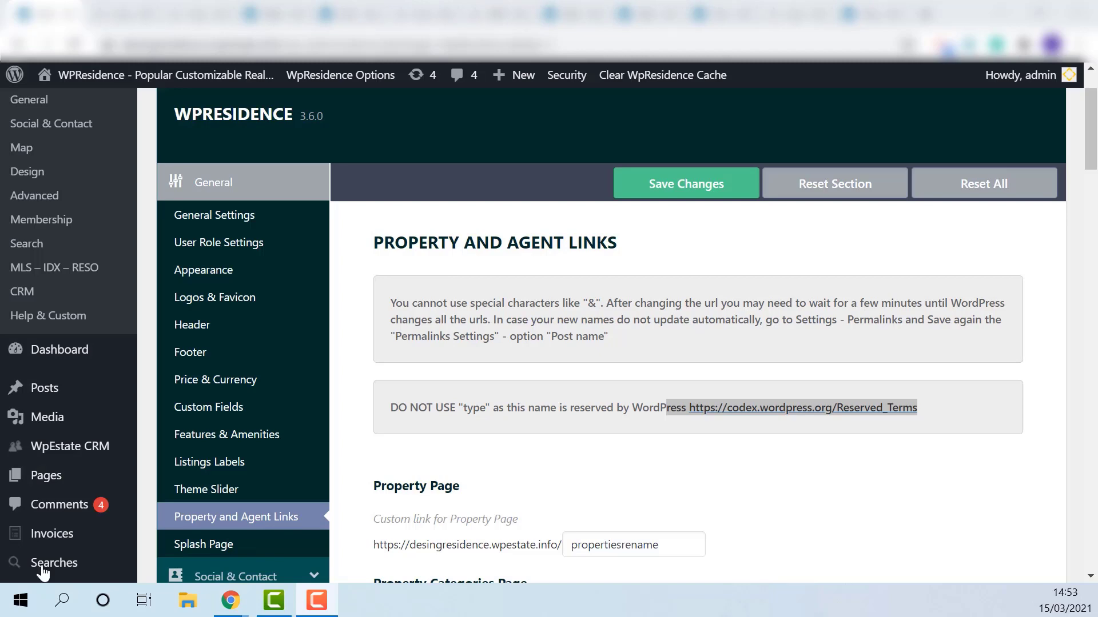
scroll(132, 385, down, 3)
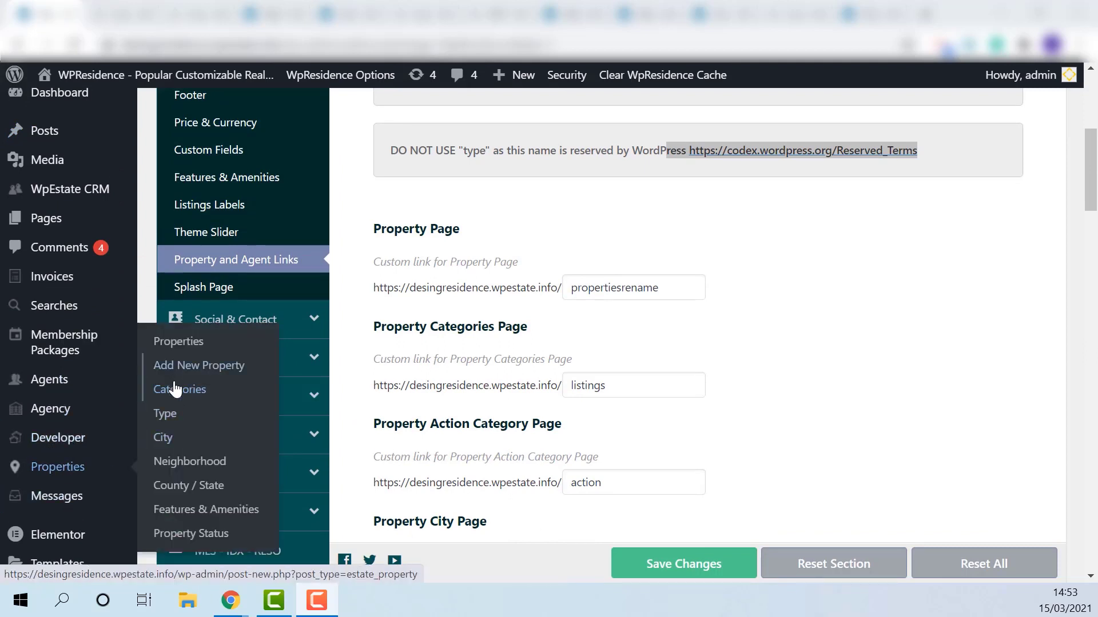
mouse_move(57, 467)
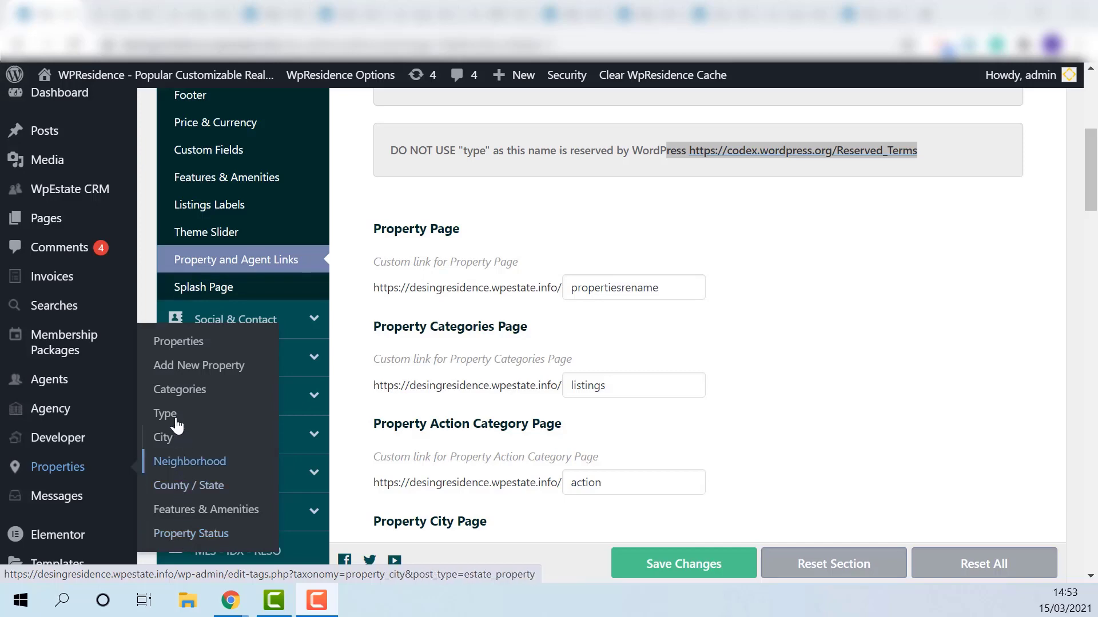
- Rename the Rentals property type to 'Rentalsrename', clear its slug and update, regenerating 'rentalsrename'
click(171, 420)
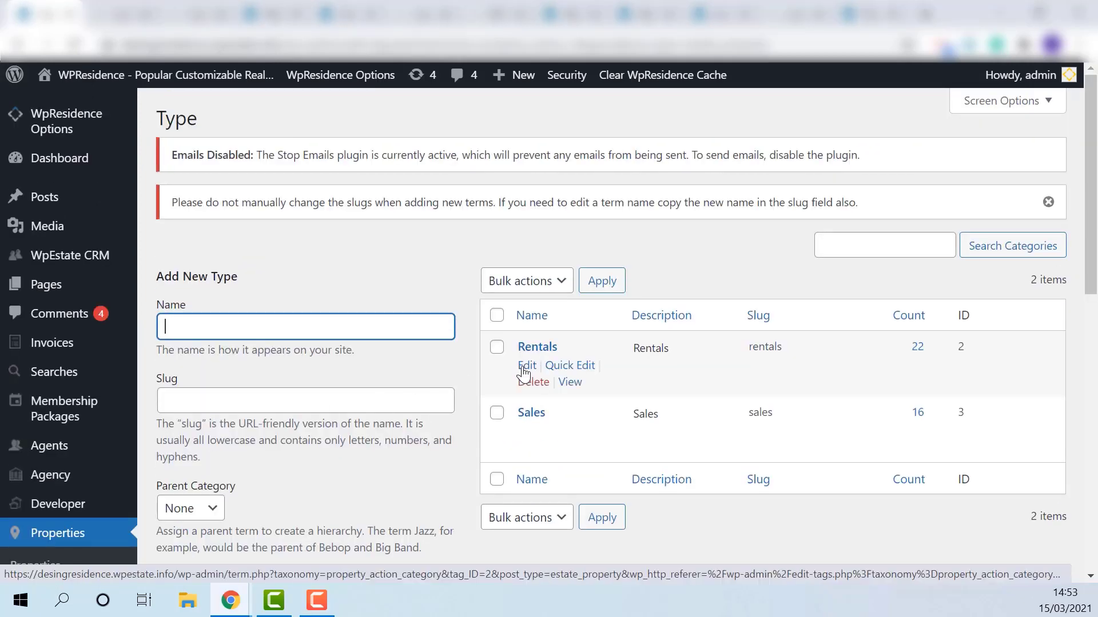
click(526, 367)
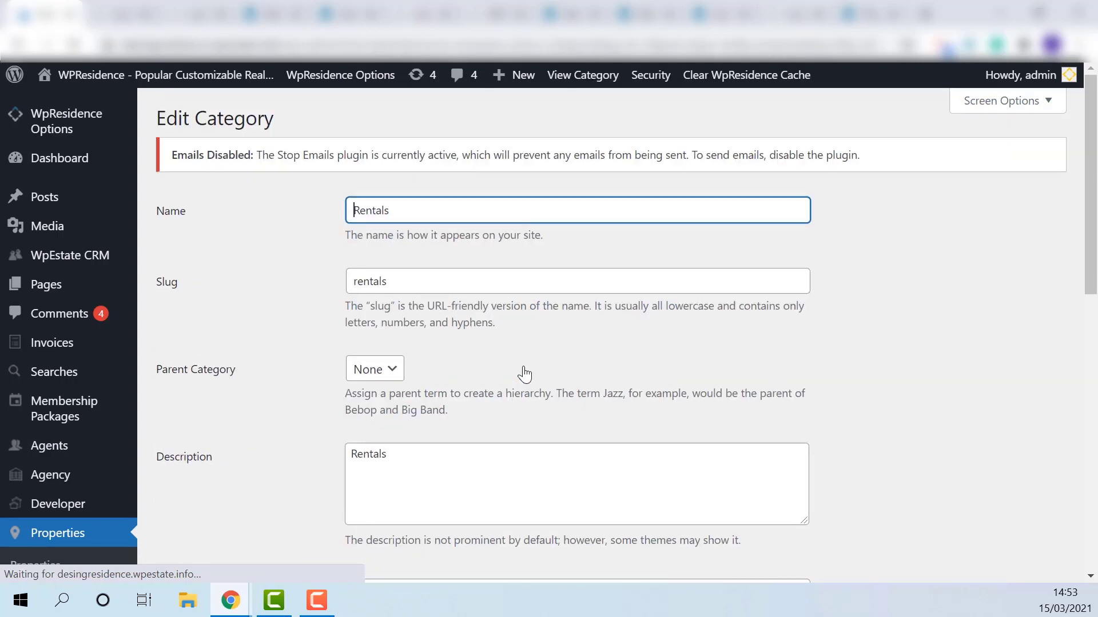
text(r)
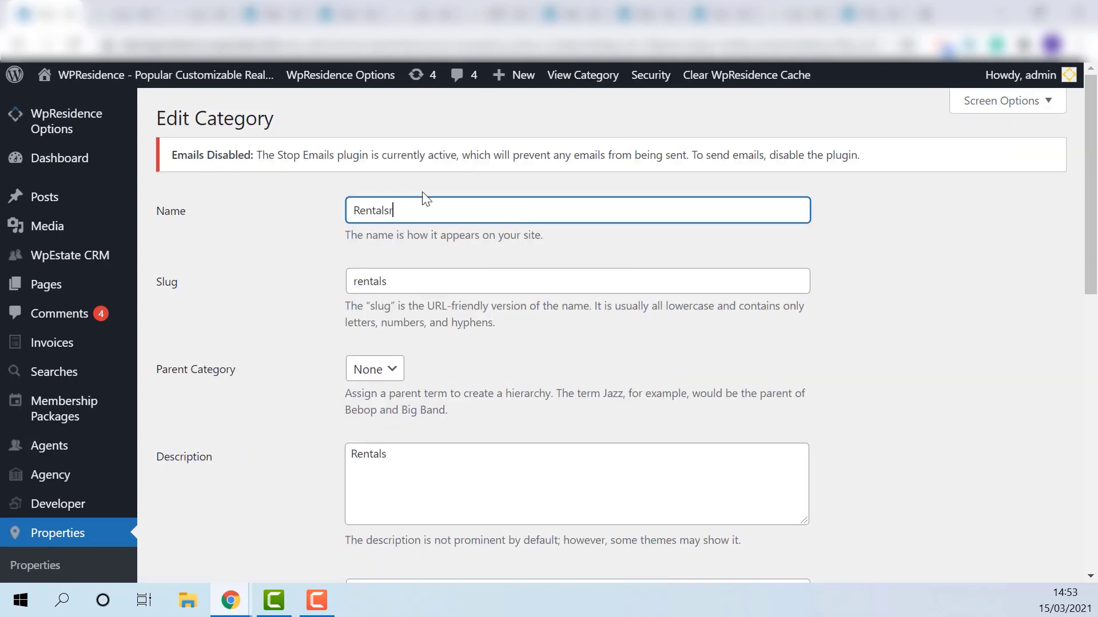
text(ename)
double_click(470, 280)
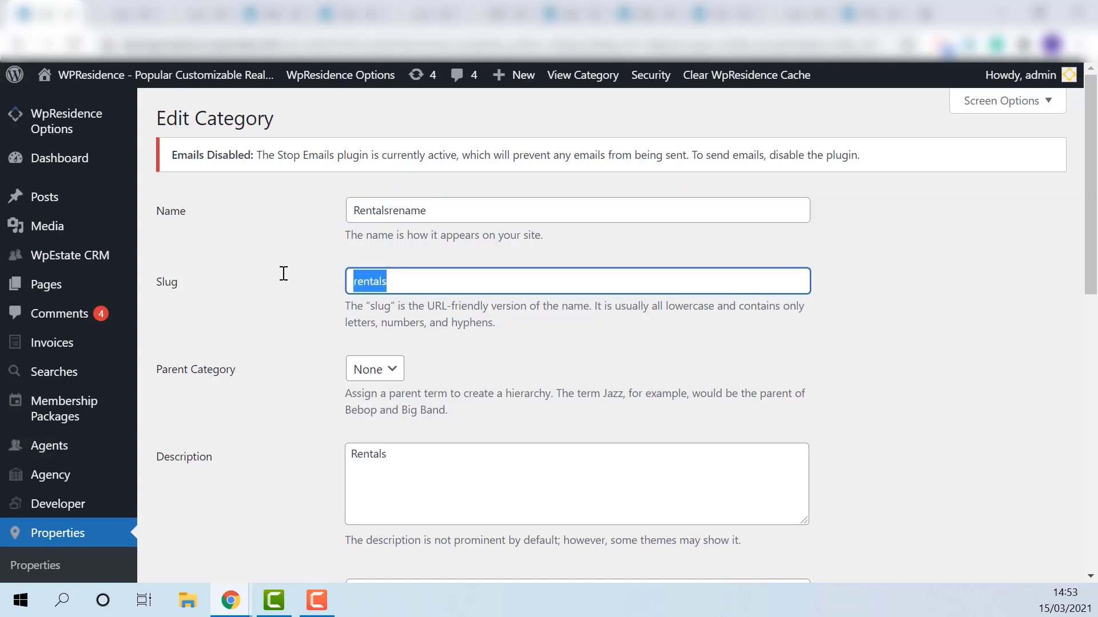
key(BackSpace)
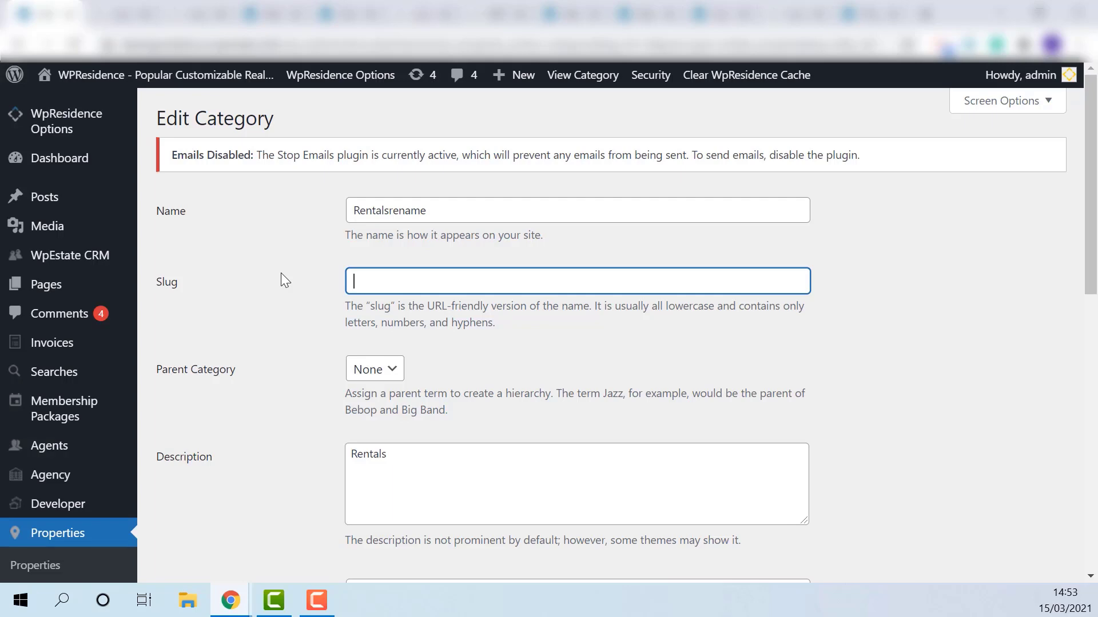
scroll(142, 400, down, 1)
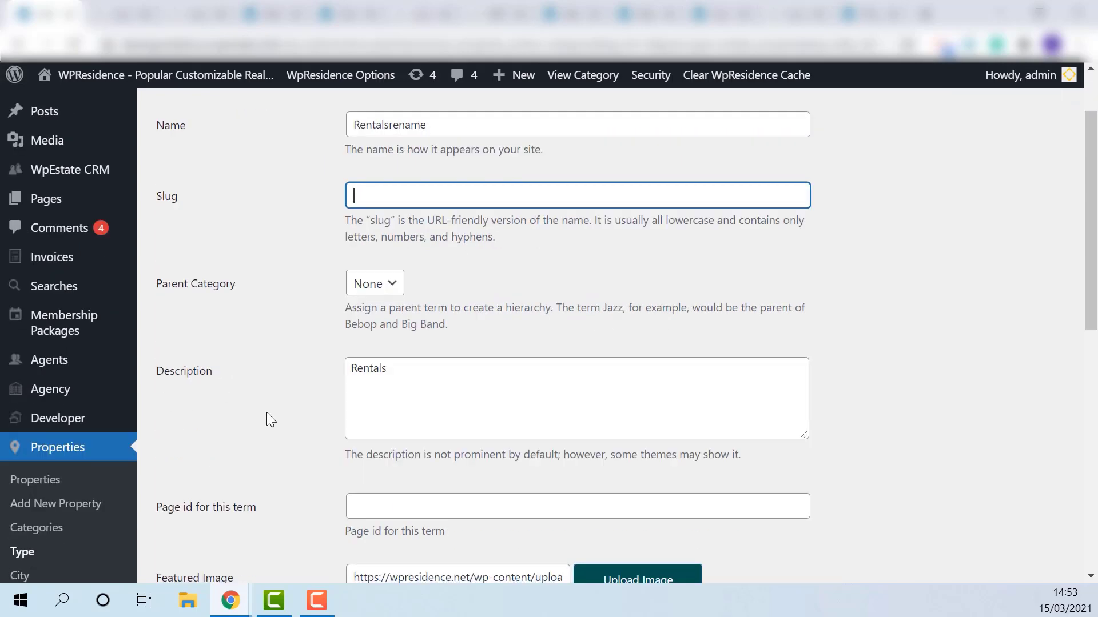
scroll(266, 420, down, 5)
scroll(348, 409, down, 3)
click(177, 266)
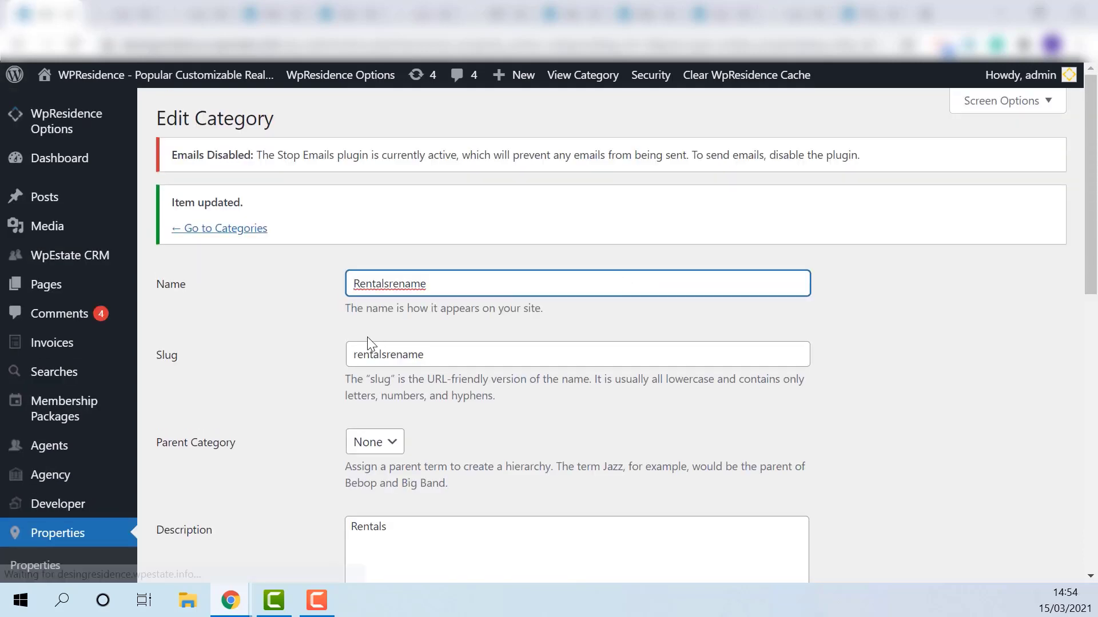
drag(471, 355, 353, 354)
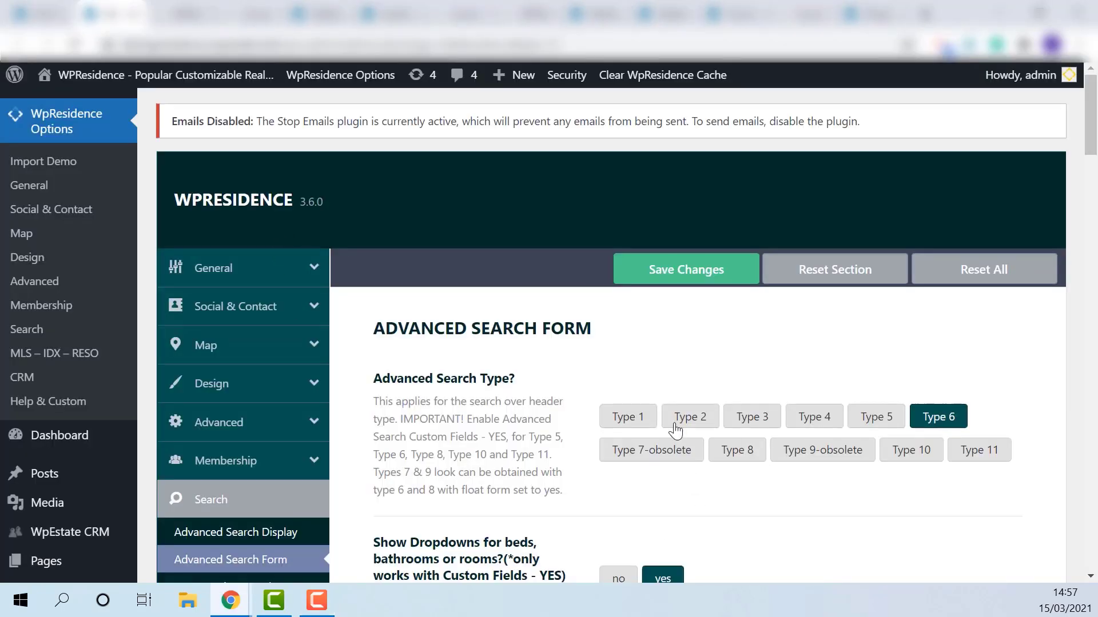
- Set Rentalsrename and Sales as the search tab terms in Advanced Search Form and save
scroll(674, 429, down, 4)
scroll(675, 429, down, 3)
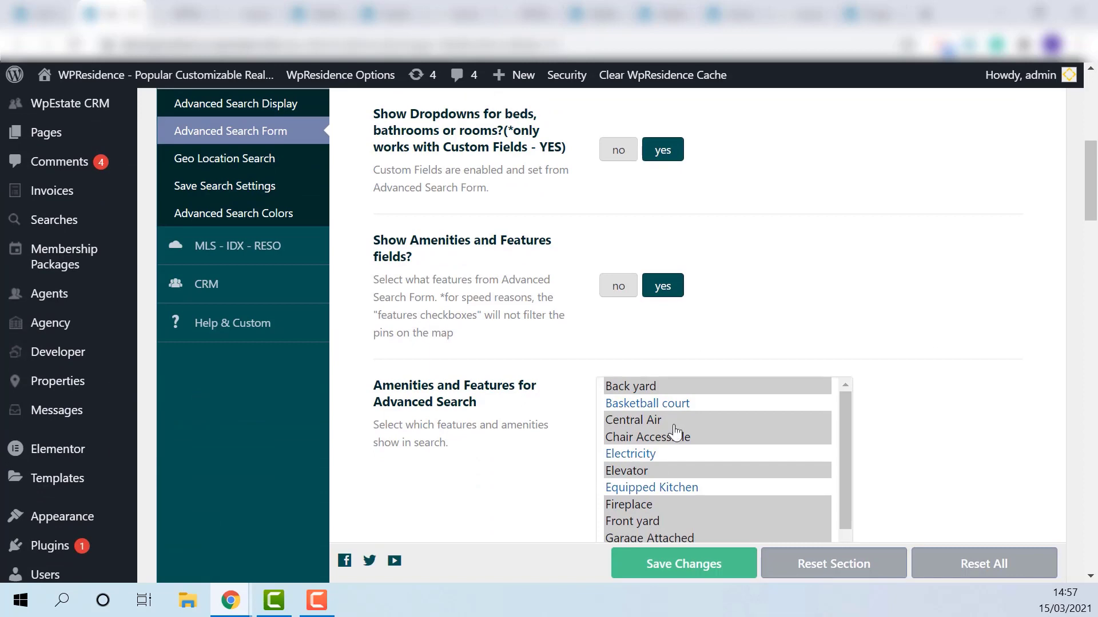
scroll(499, 402, down, 8)
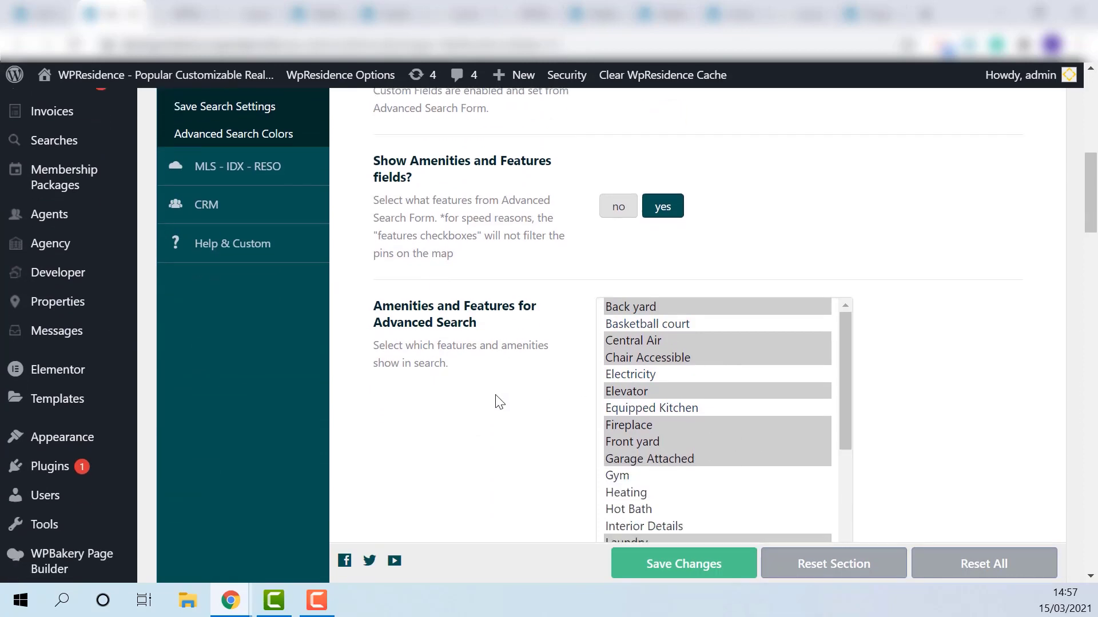
scroll(497, 399, down, 3)
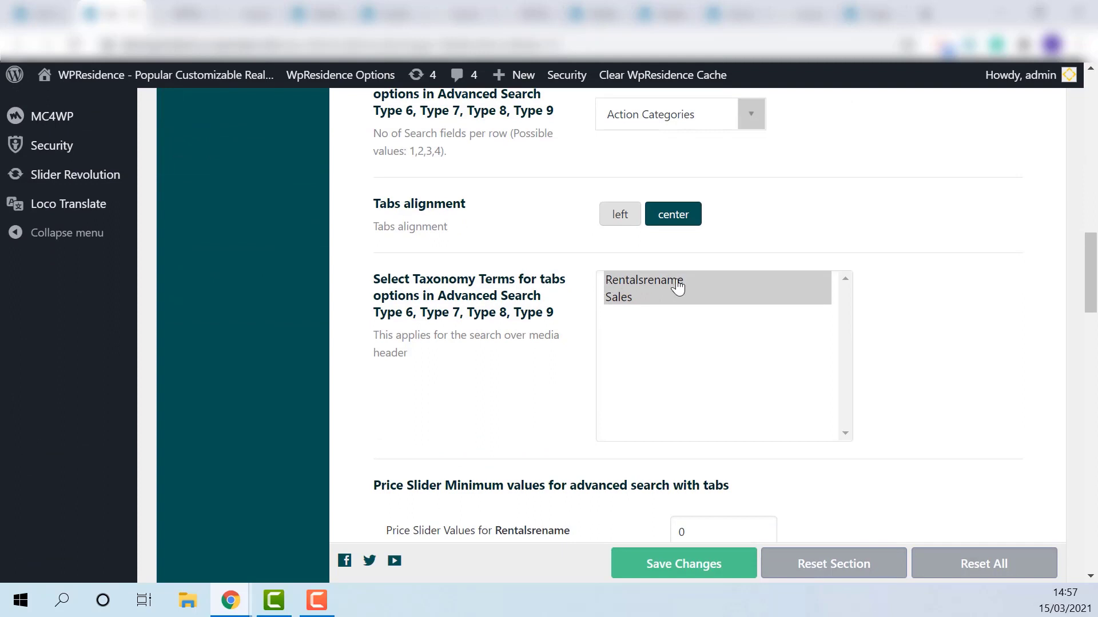
click(645, 286)
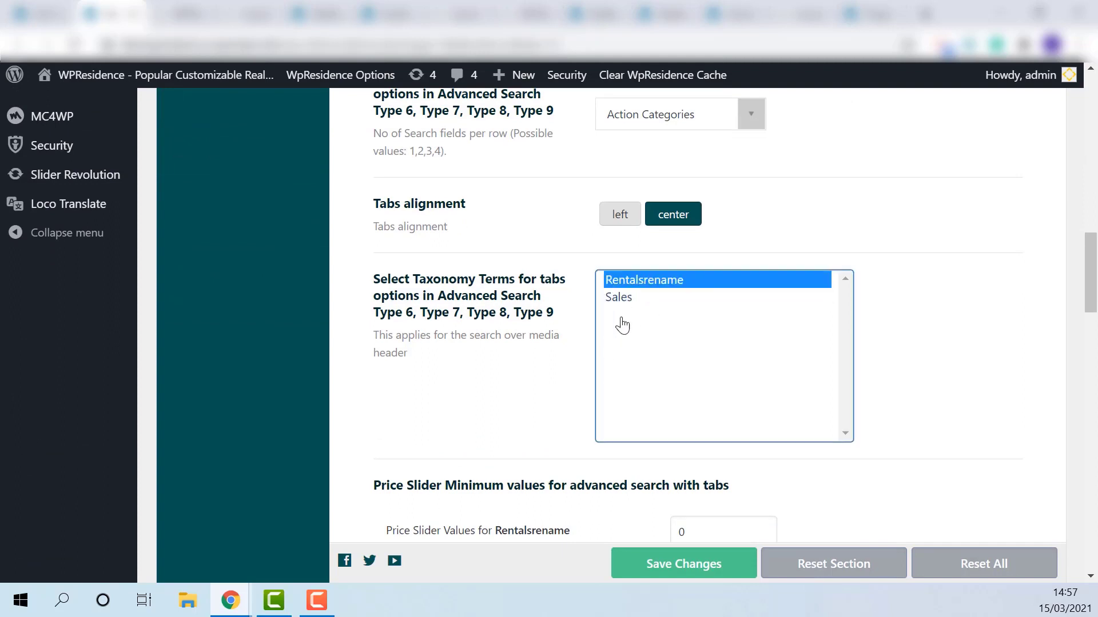
ctrl+click(621, 299)
click(683, 570)
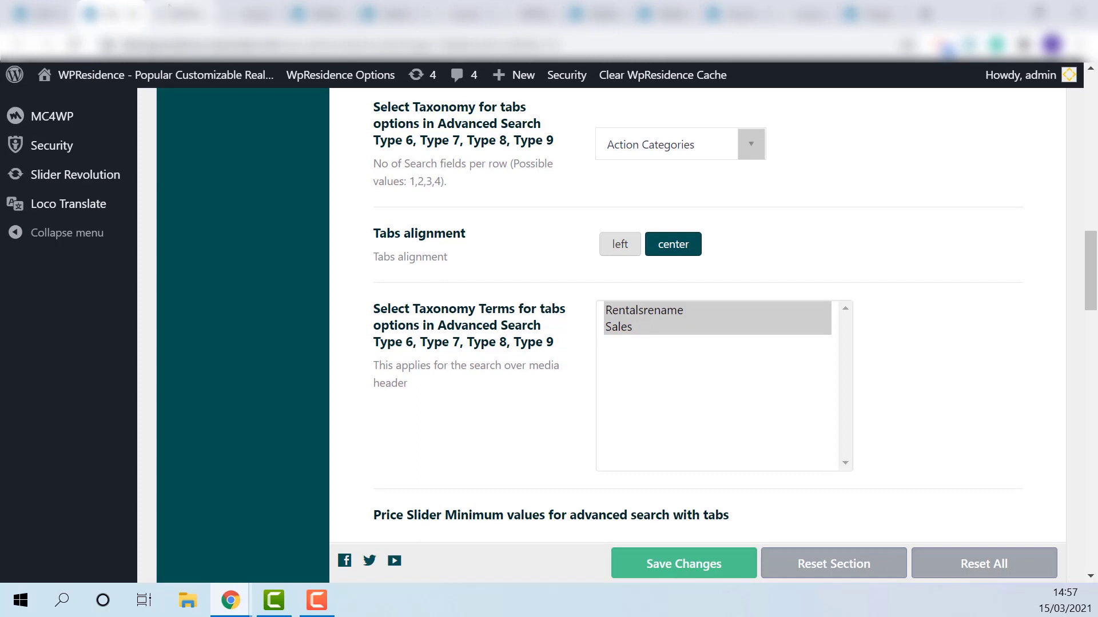
- Check the homepage search for Rentalsrename and Sales tabs, then return to the settings
click(172, 12)
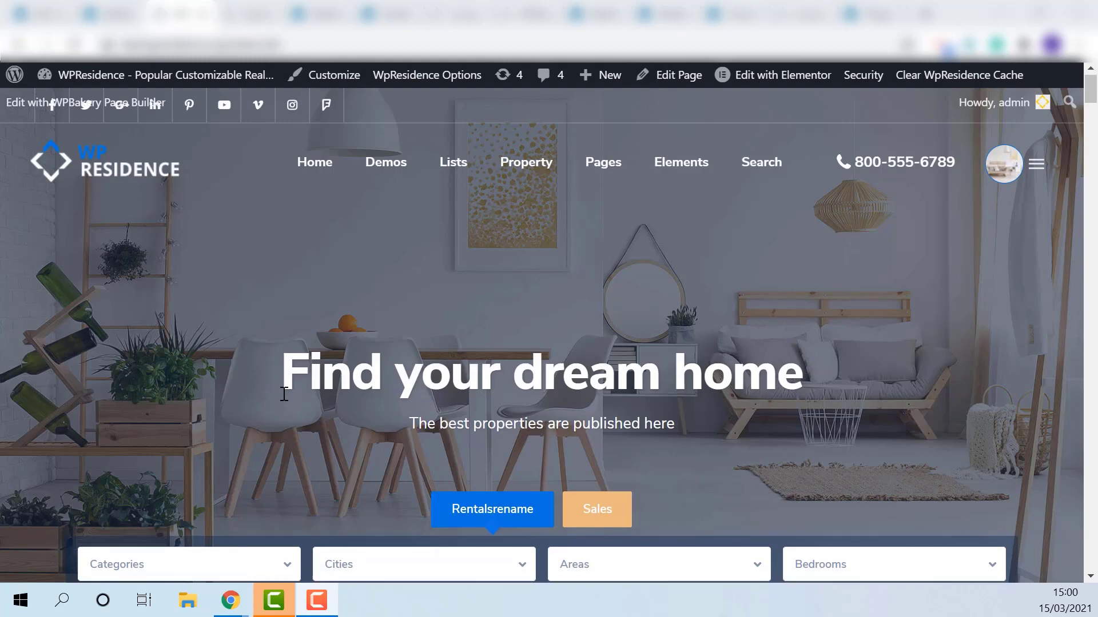
scroll(283, 373, down, 3)
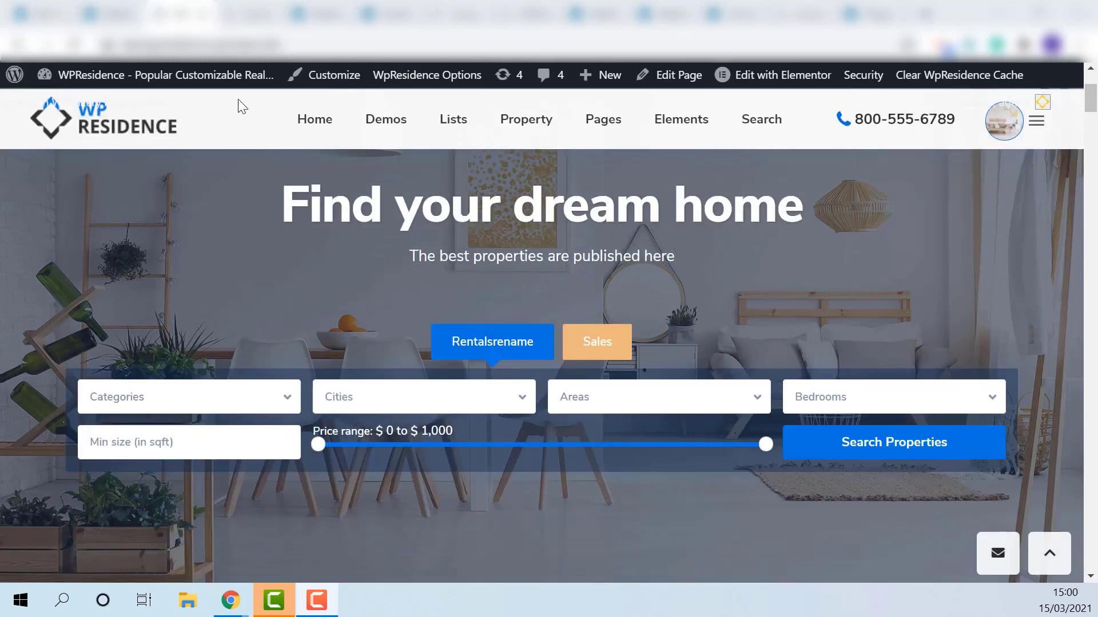
click(108, 13)
scroll(380, 315, up, 1)
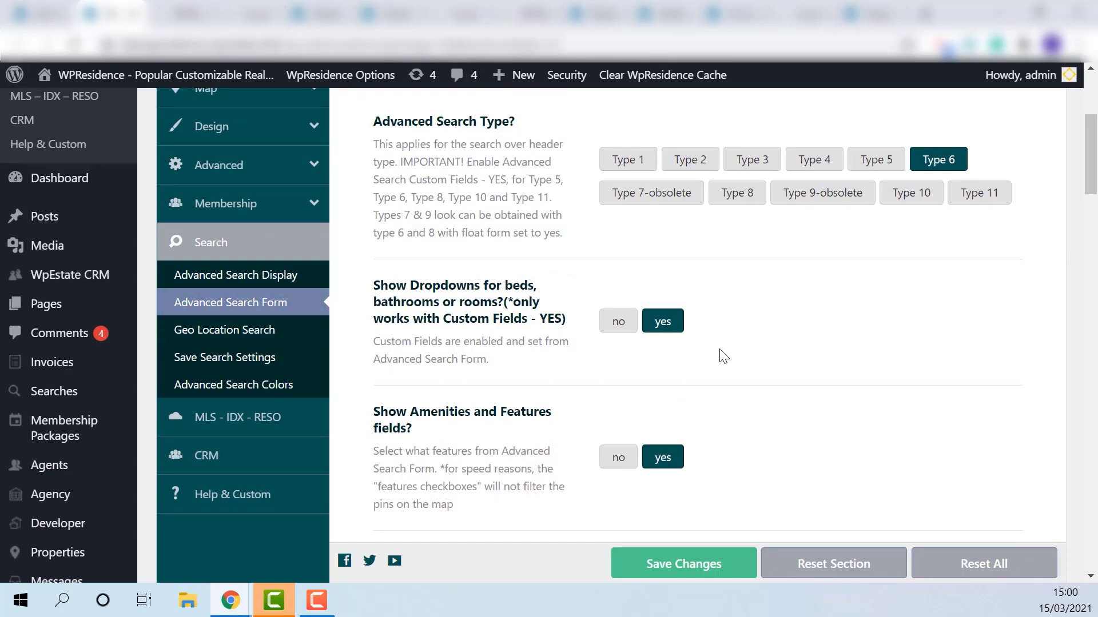
- Scroll the Advanced Search Form settings past the price slider to the Rentalsrename tab's six search spots
scroll(723, 356, down, 5)
scroll(716, 356, down, 4)
scroll(716, 355, down, 5)
scroll(716, 355, down, 4)
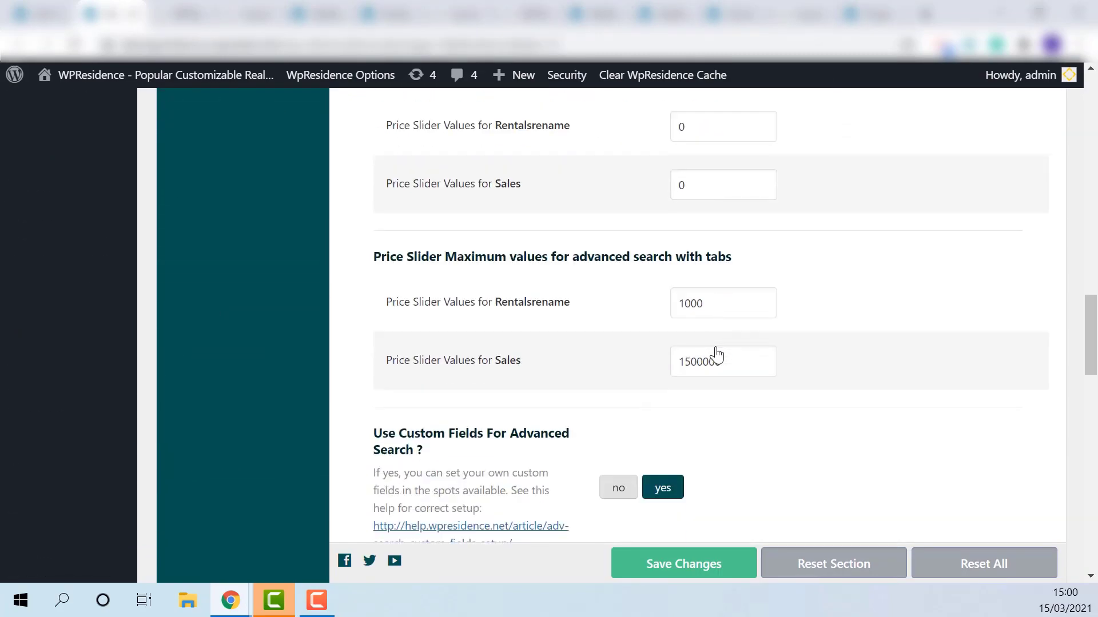
scroll(716, 356, up, 1)
scroll(717, 356, down, 6)
scroll(717, 355, down, 6)
scroll(719, 352, down, 3)
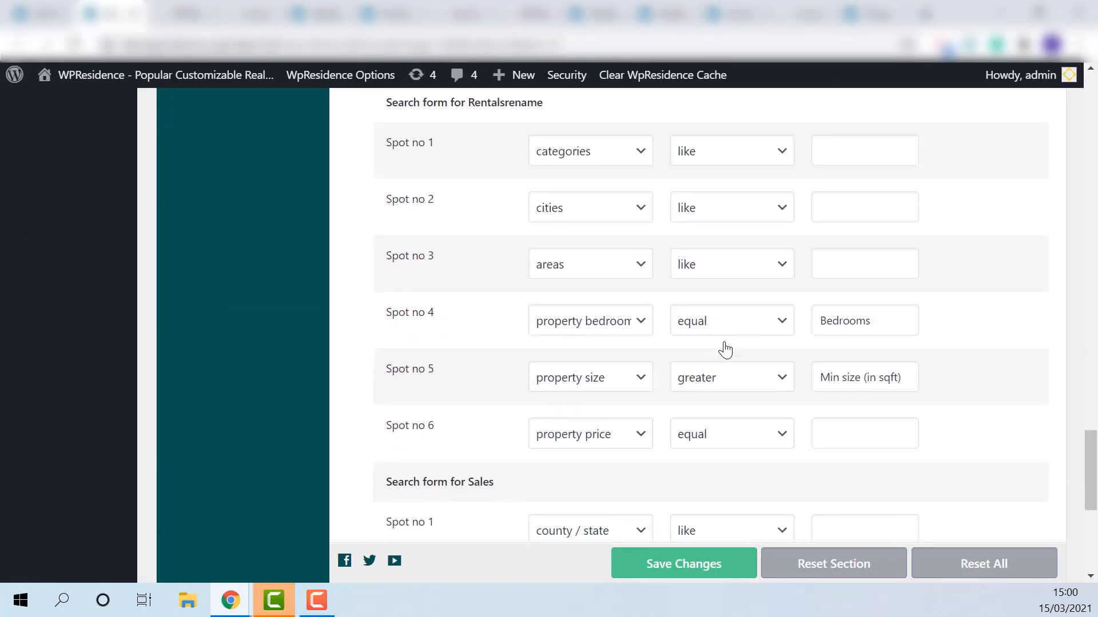